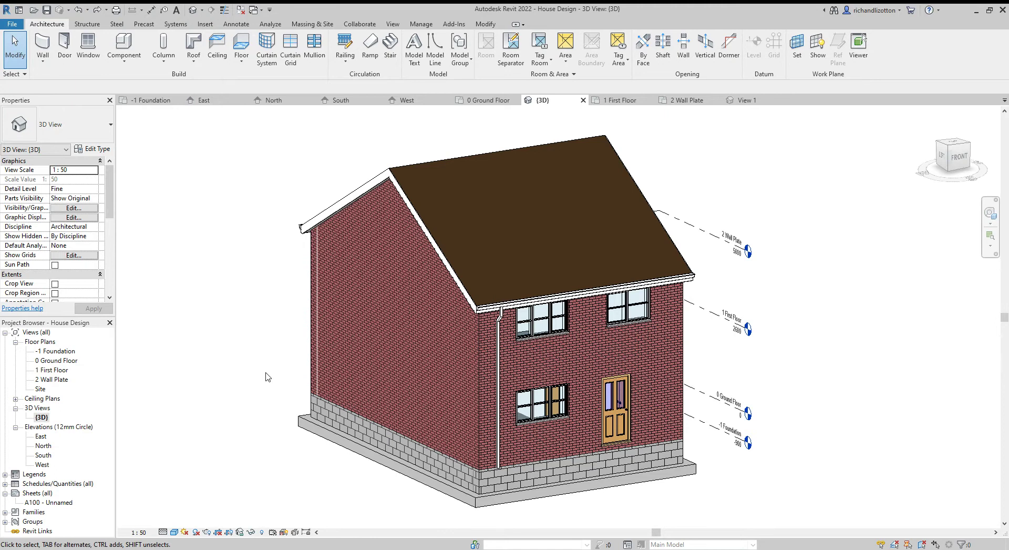
# Step: Duplicate the {3D} view and rename the copy '3D Section'
pyautogui.click(42, 417)
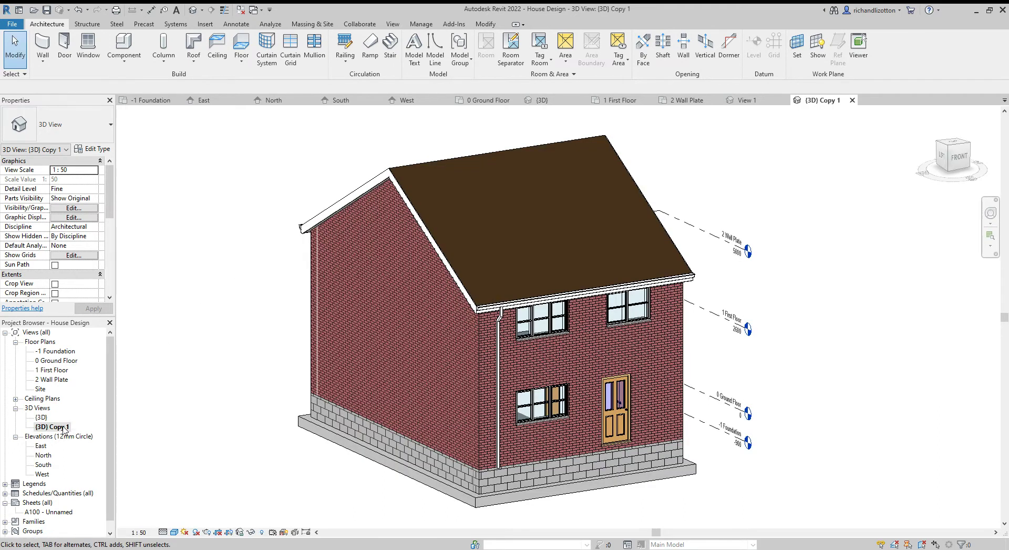
pyautogui.click(61, 429)
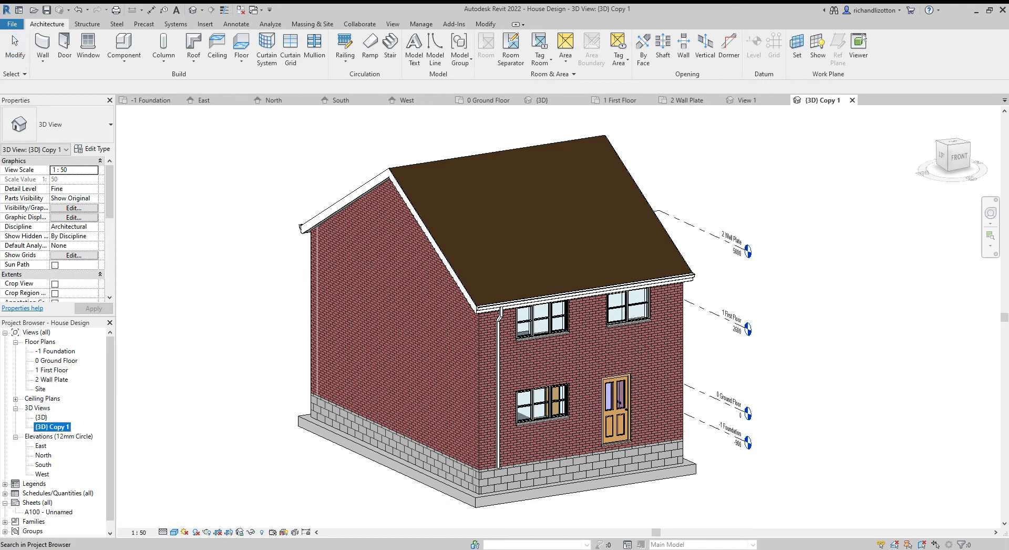
pyautogui.press('F2')
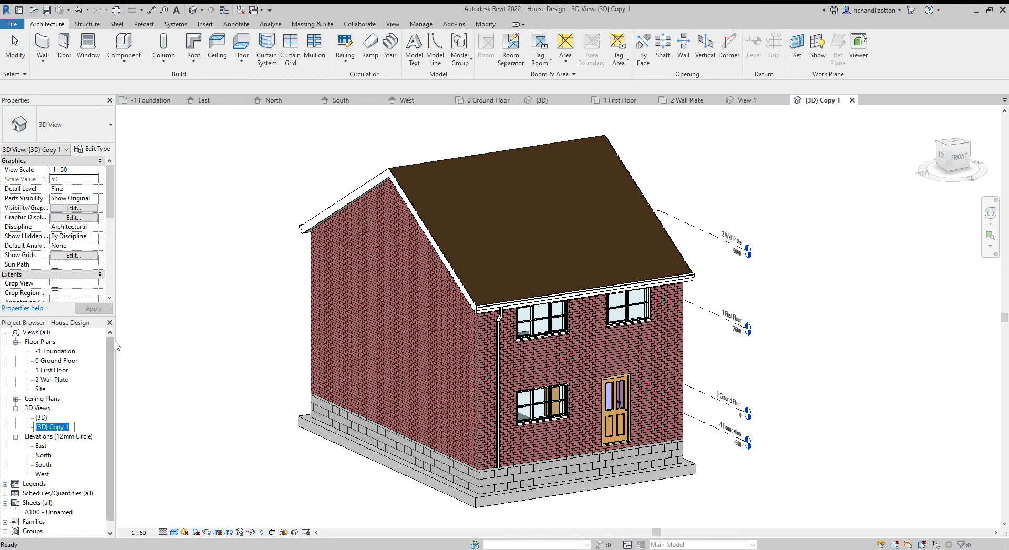
pyautogui.write('3D Section')
pyautogui.press('Return')
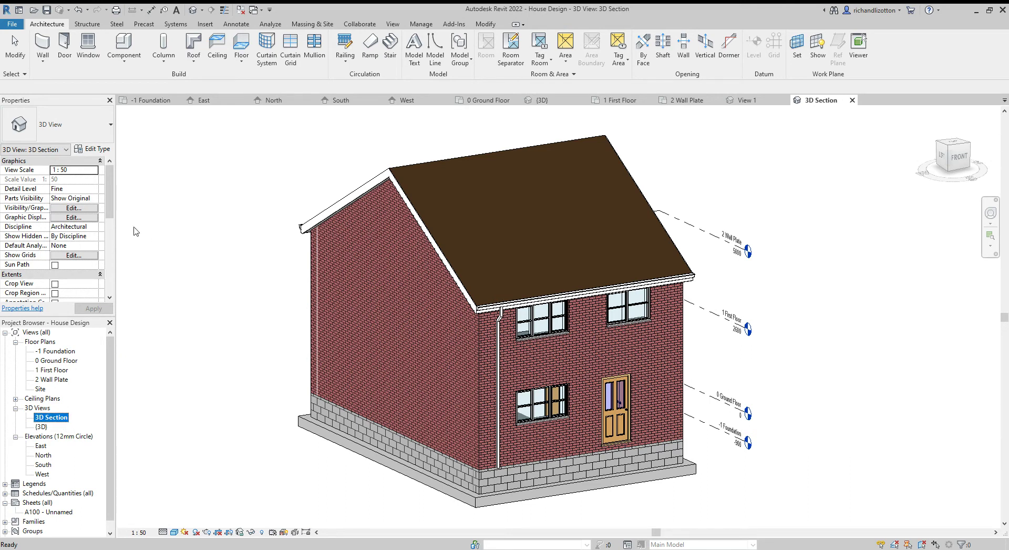
# Step: Enable a section box, lower its top below the roof, and view the rooms from above
pyautogui.moveTo(111, 209); pyautogui.dragTo(114, 238)
pyautogui.click(55, 255)
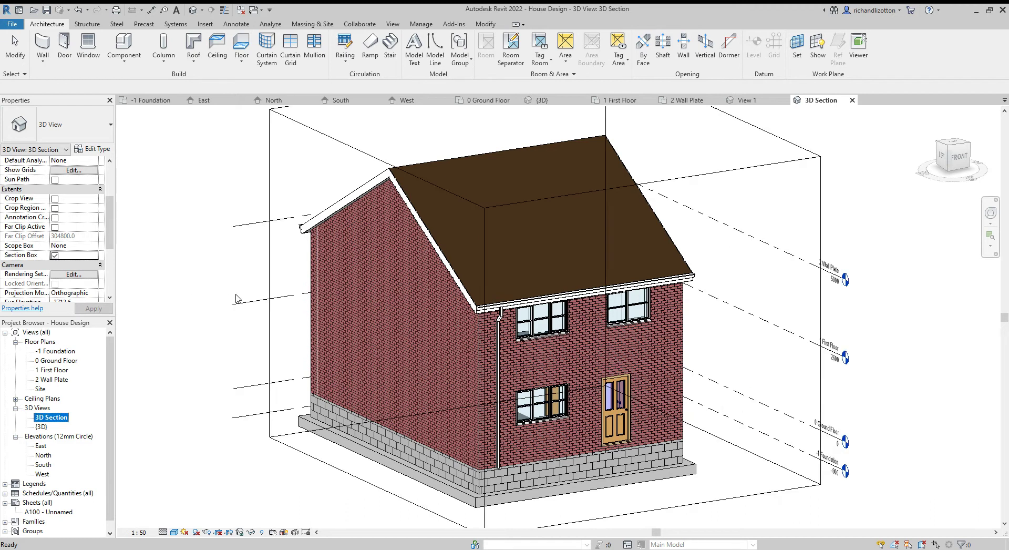
pyautogui.scroll(-1, 193, 264)
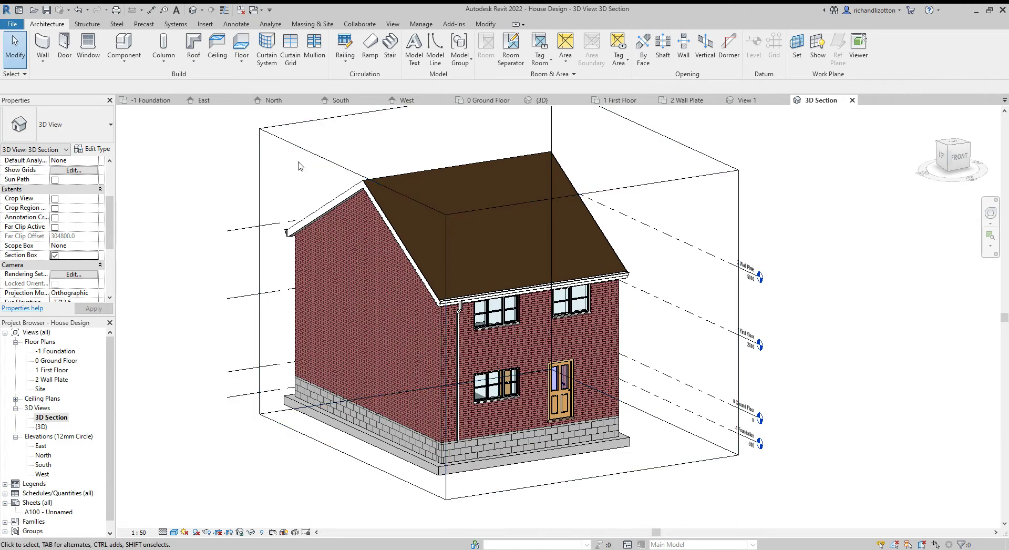
pyautogui.click(308, 151)
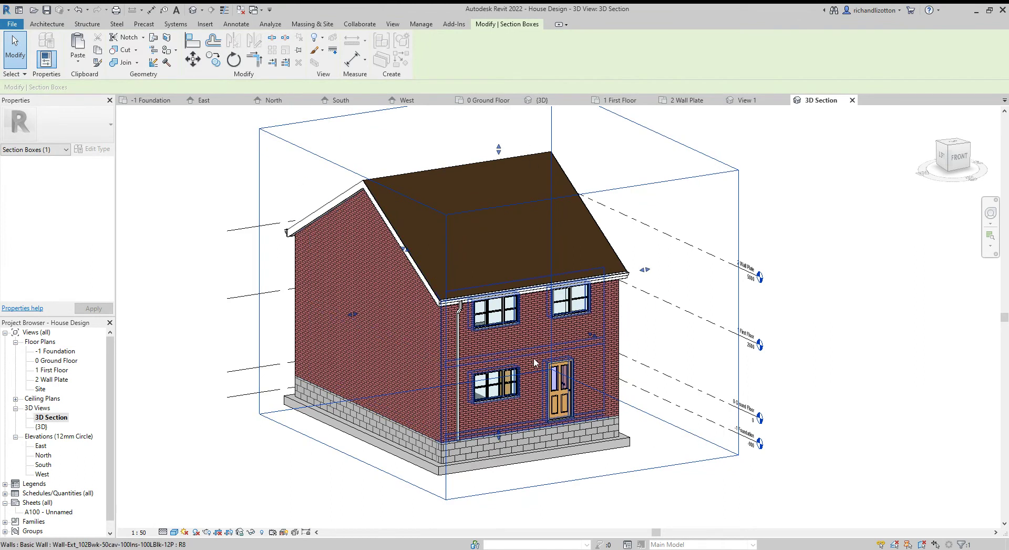
pyautogui.moveTo(500, 153); pyautogui.dragTo(494, 256)
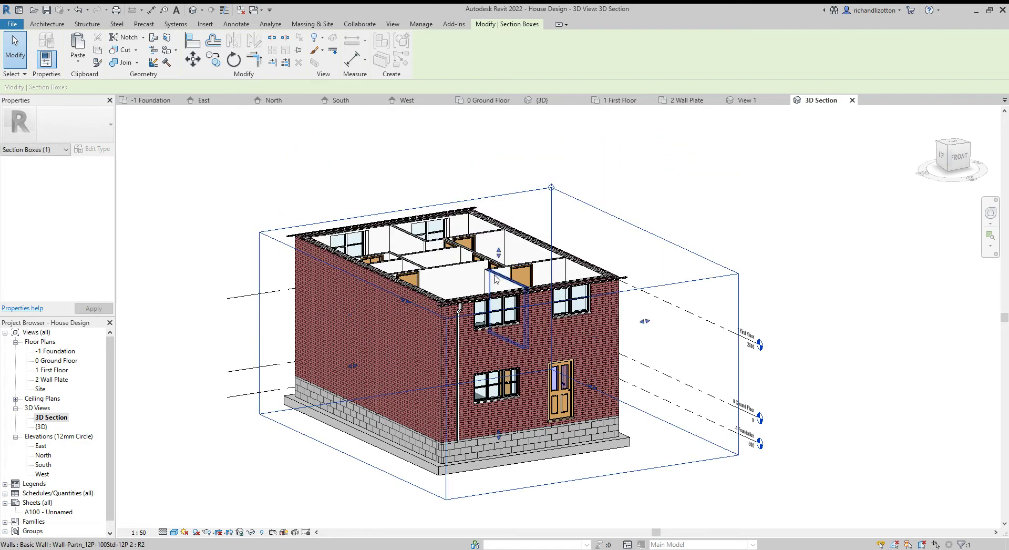
pyautogui.keyDown('shift'); pyautogui.moveTo(495, 251); pyautogui.dragTo(464, 423, button='middle'); pyautogui.keyUp('shift')
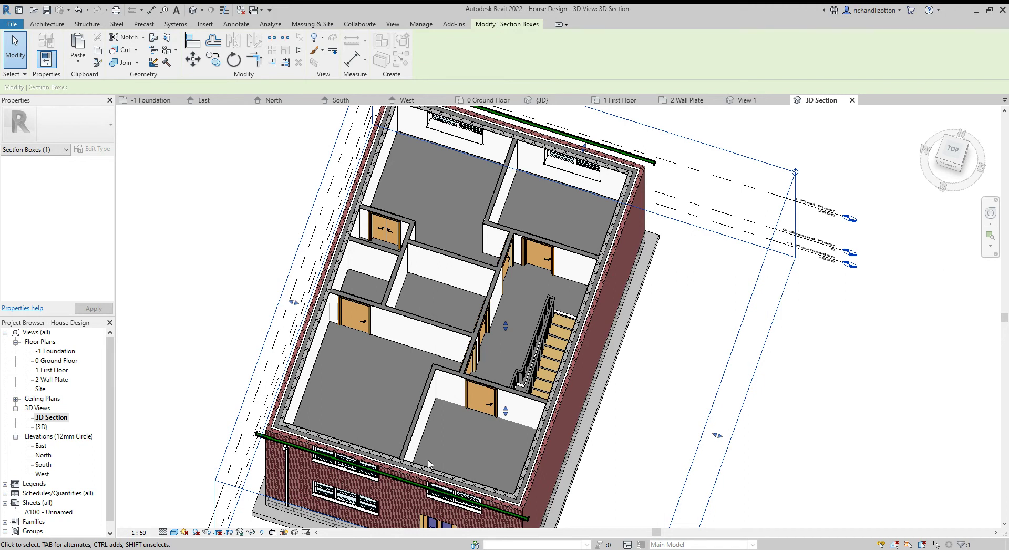
# Step: Open the 1 First Floor plan, zoom in on the central hall, and start Component placement
pyautogui.click(630, 102)
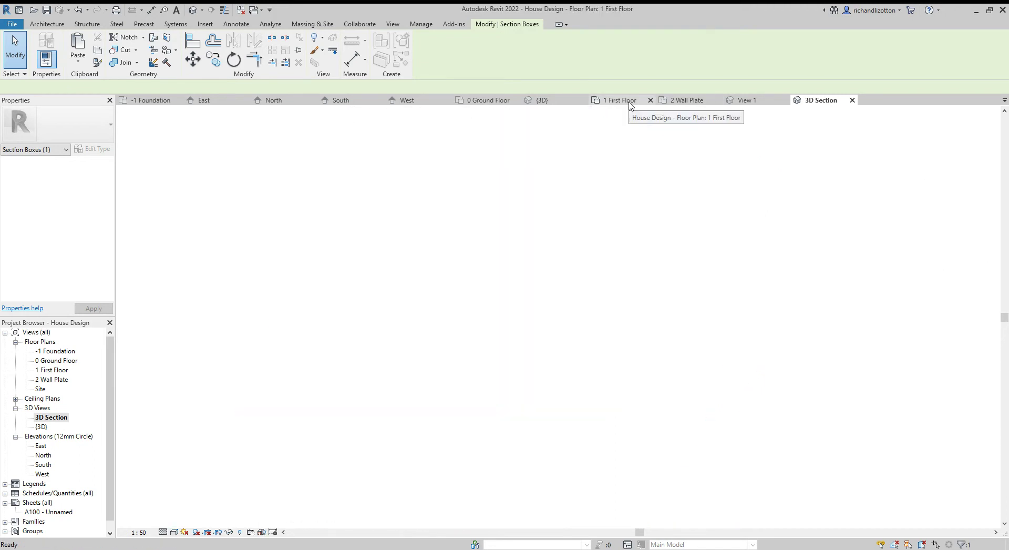
pyautogui.click(730, 309)
pyautogui.scroll(5, 426, 269)
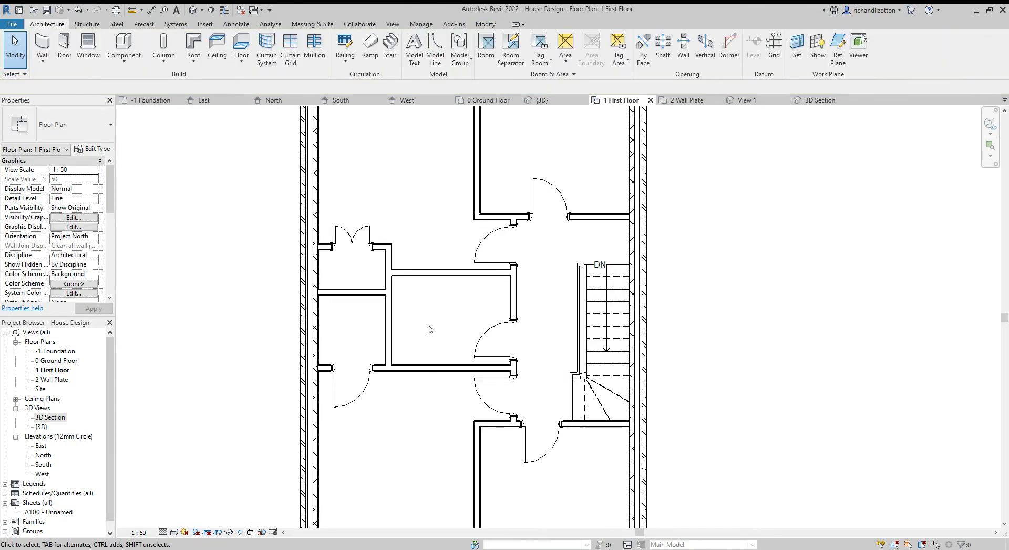
pyautogui.moveTo(427, 268); pyautogui.dragTo(427, 289, button='middle')
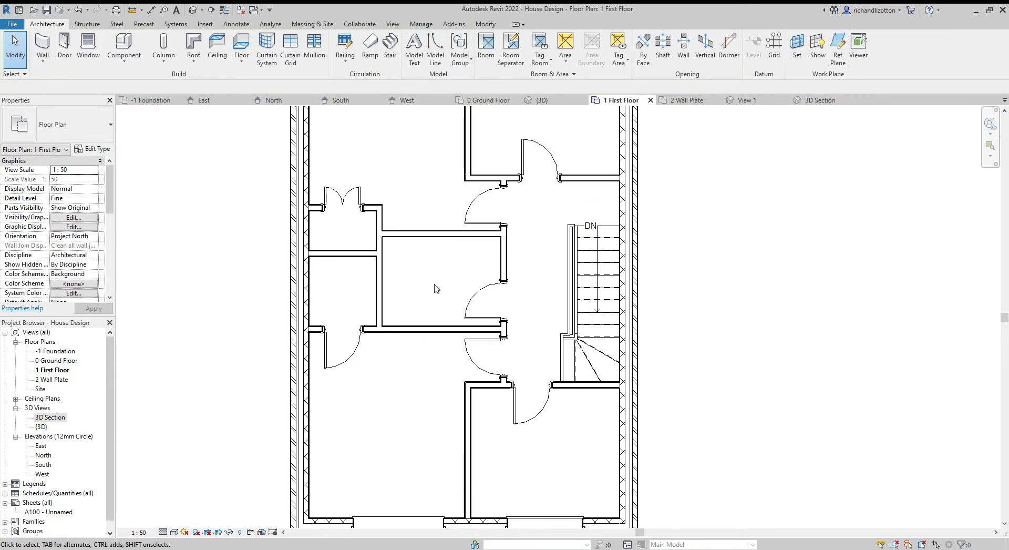
pyautogui.scroll(2, 435, 291)
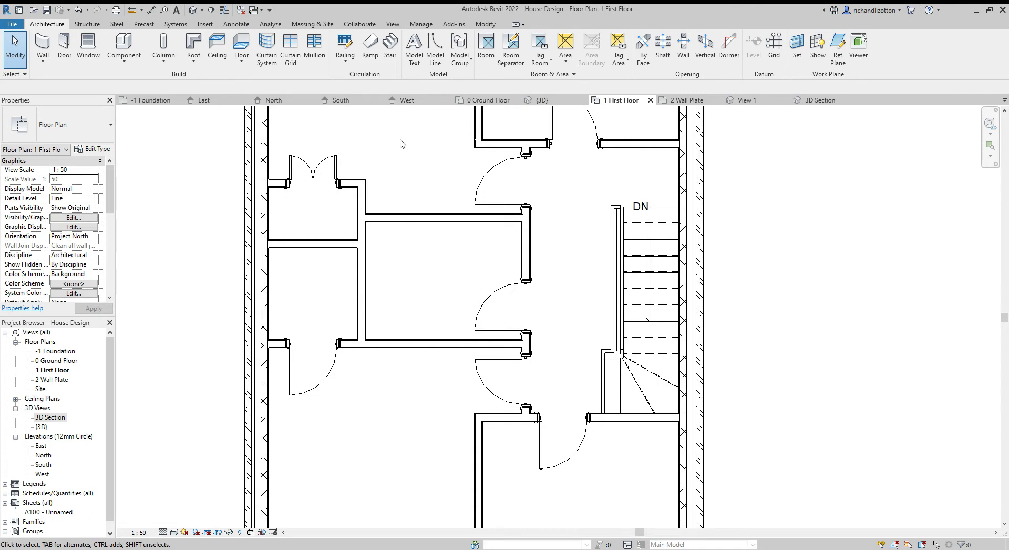
pyautogui.click(122, 46)
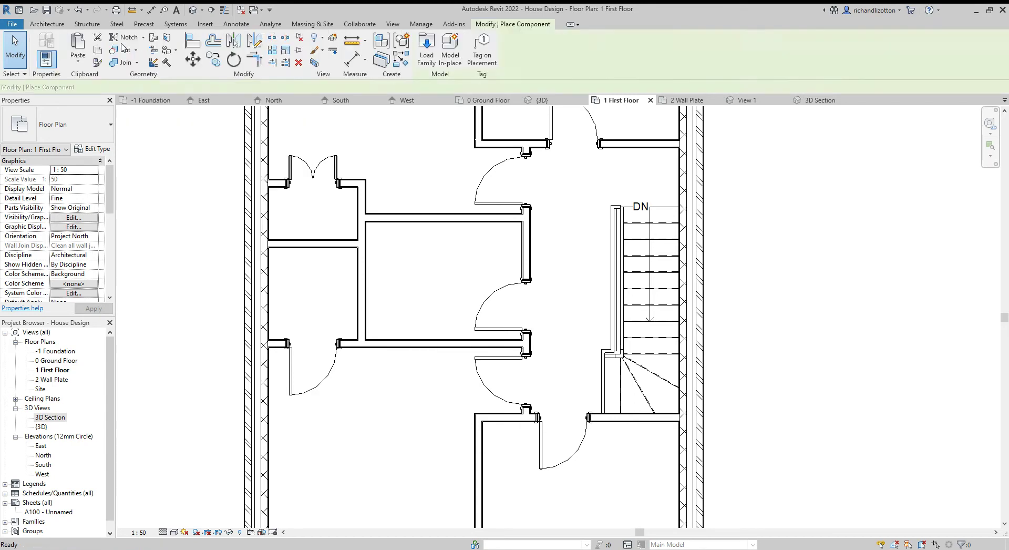
# Step: Browse to Architectural > Fixtures > Bathtubs and choose Plumbing_Fixtures_Bath_Free_Standing
pyautogui.click(431, 62)
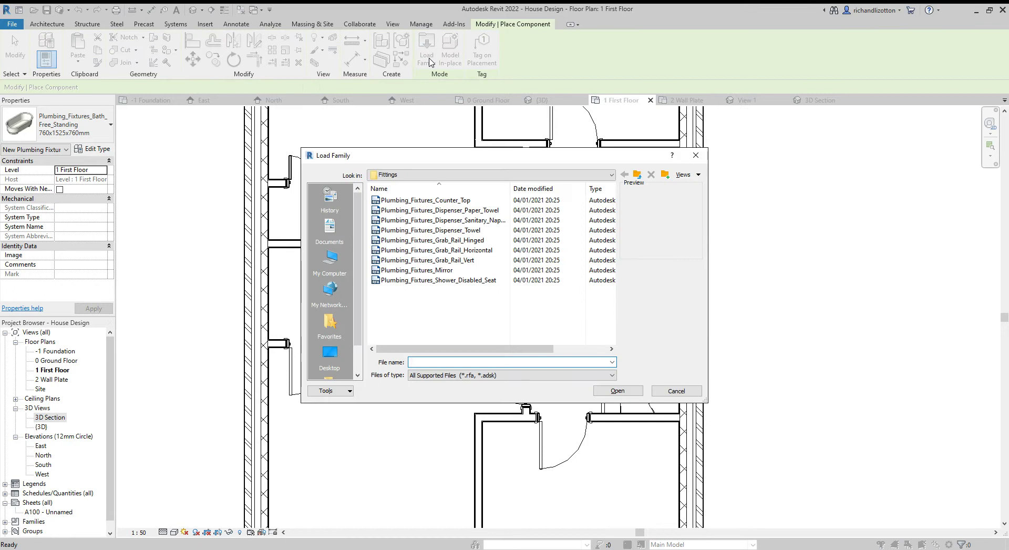
pyautogui.click(637, 174)
pyautogui.click(637, 175)
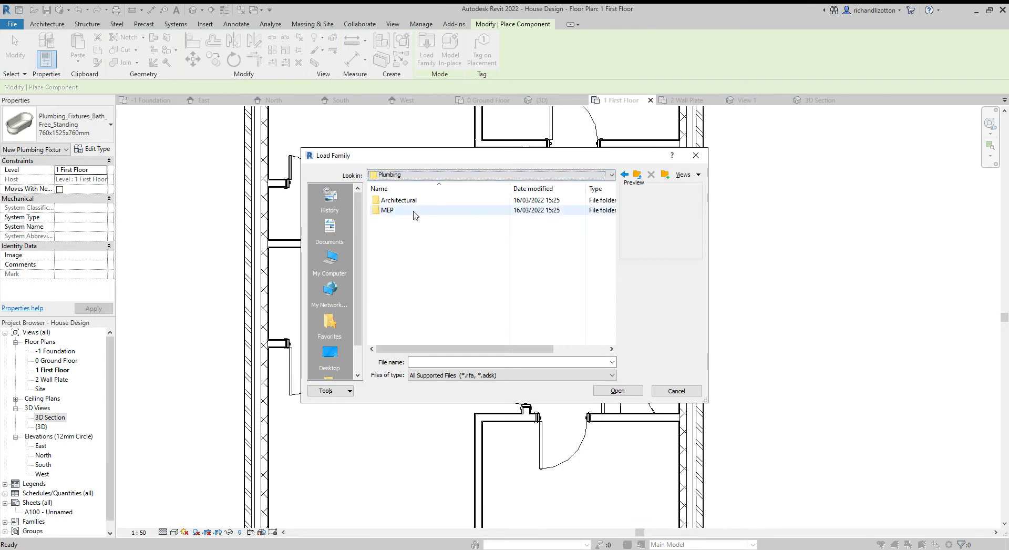
pyautogui.doubleClick(389, 211)
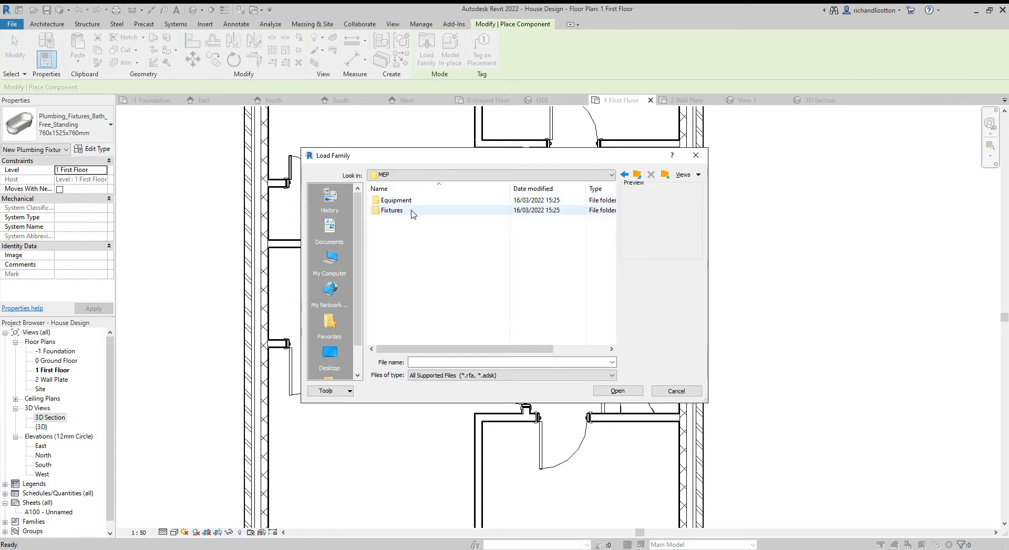
pyautogui.click(625, 177)
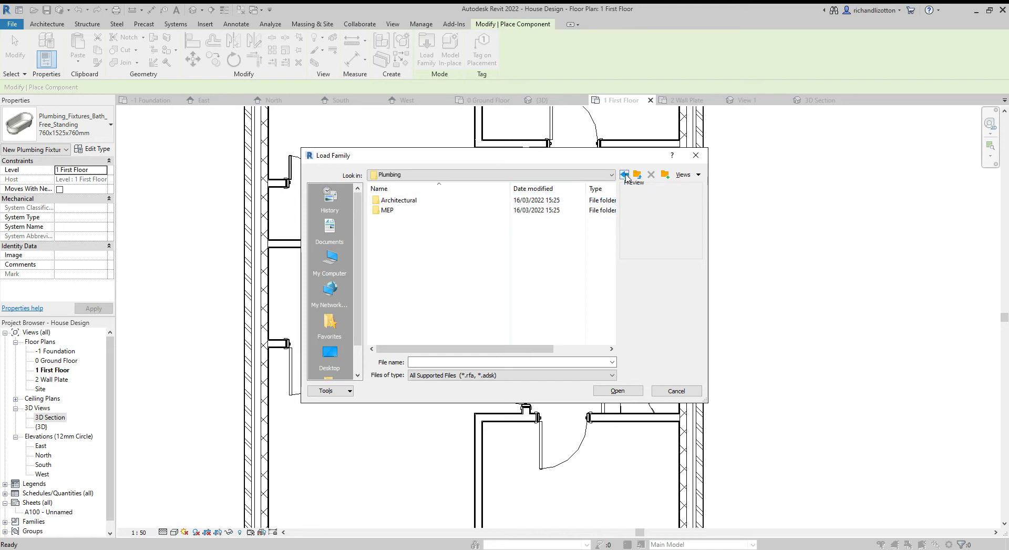
pyautogui.doubleClick(414, 204)
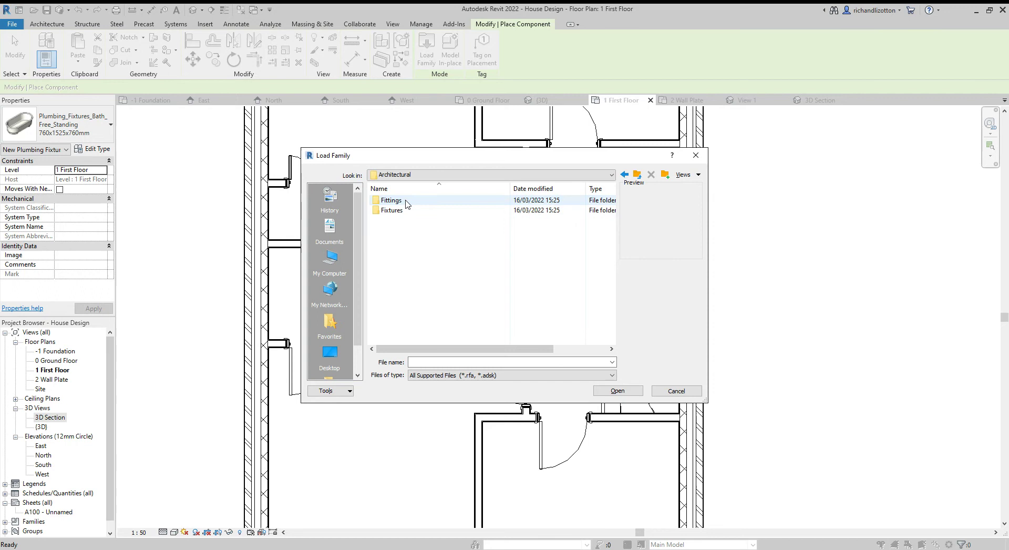
pyautogui.doubleClick(402, 211)
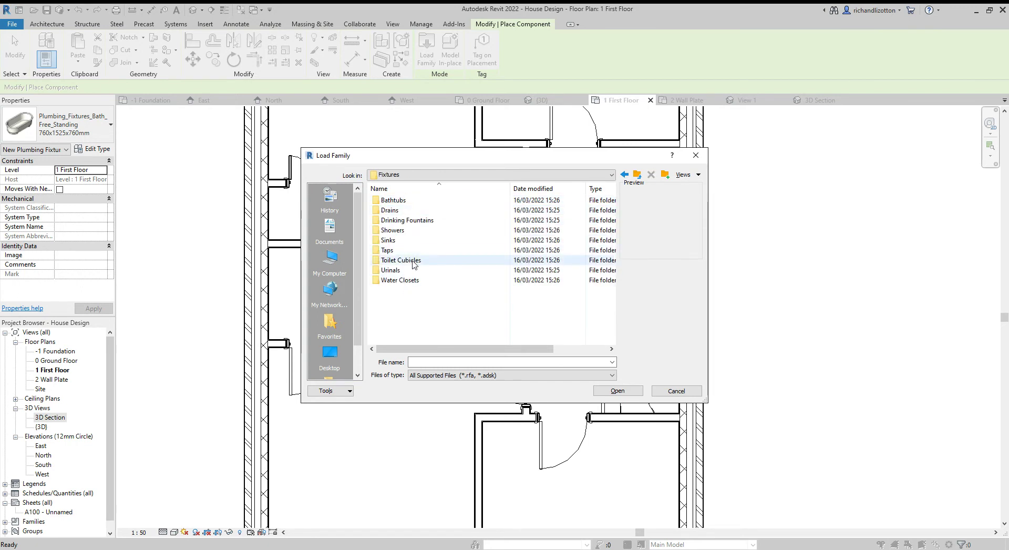
pyautogui.doubleClick(415, 203)
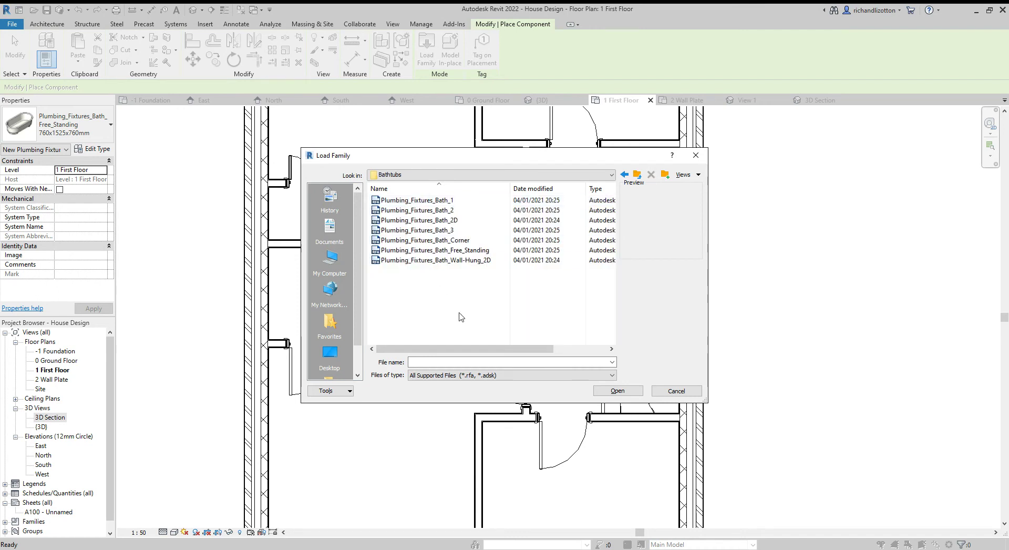
pyautogui.click(444, 251)
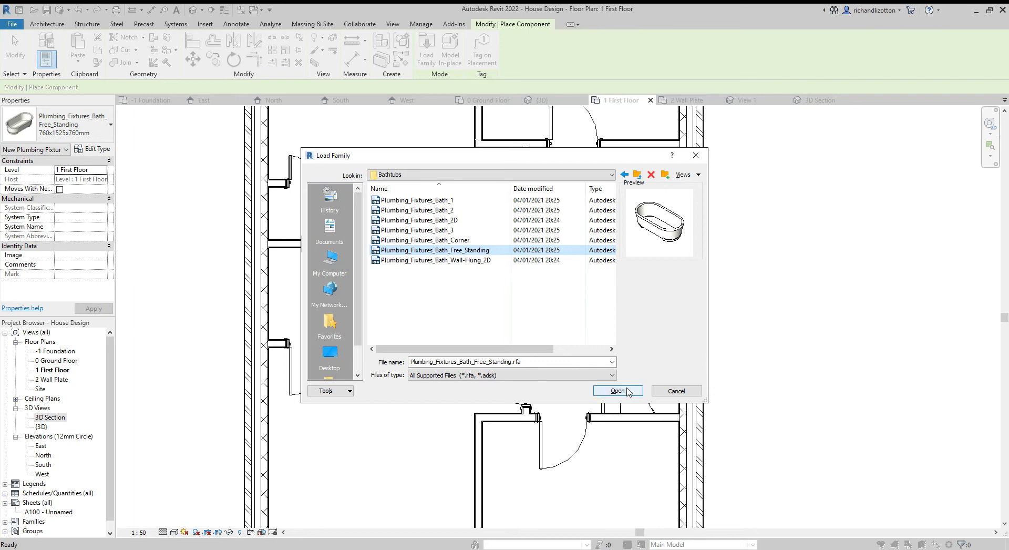
# Step: Load the free-standing bath, rotate it lengthwise, and place it against the bathroom's top wall
pyautogui.click(629, 391)
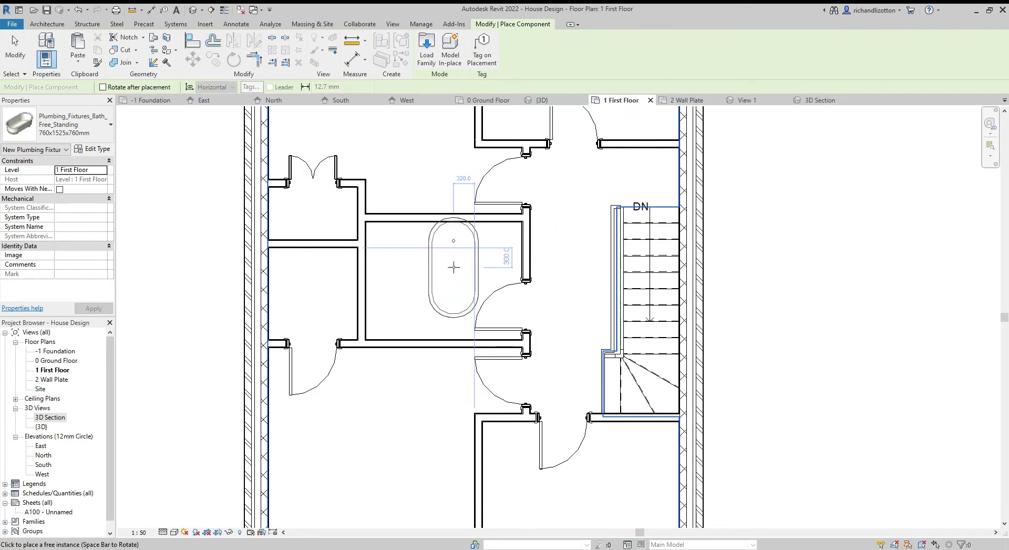
pyautogui.press('space')
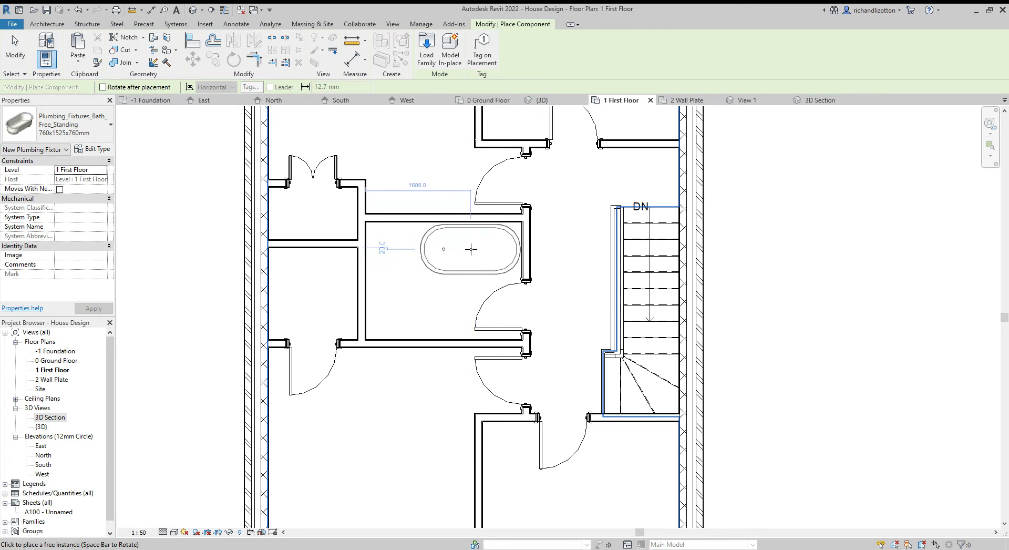
pyautogui.click(471, 249)
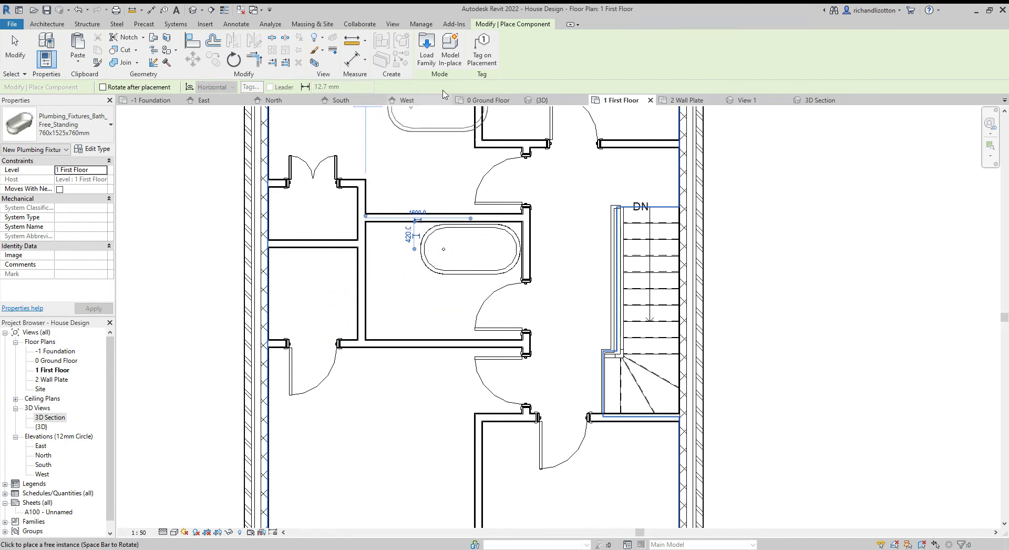
# Step: Load Plumbing_Fixtures_WC_w-Cistern from Water Closets and place it by the left wall beside the bath
pyautogui.click(429, 59)
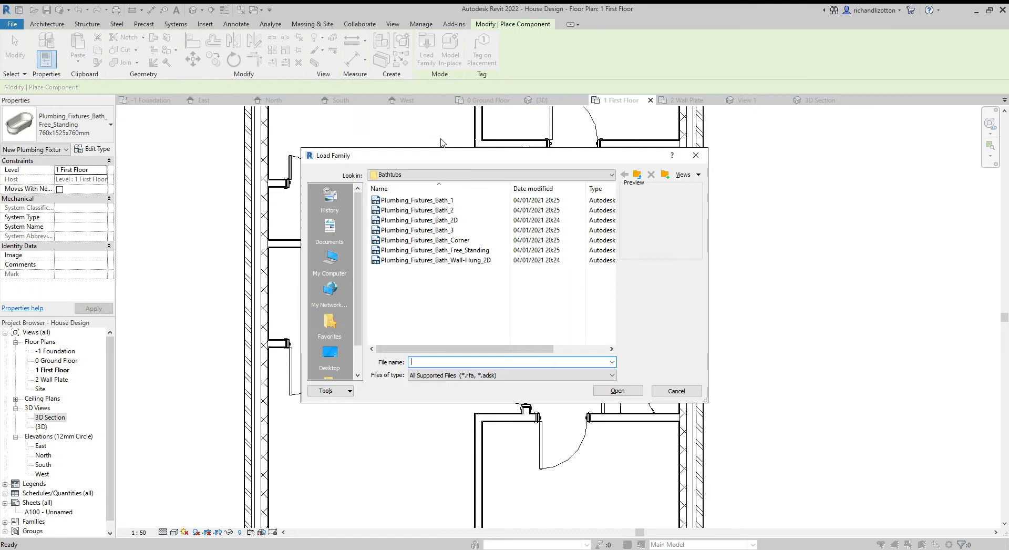
pyautogui.click(637, 175)
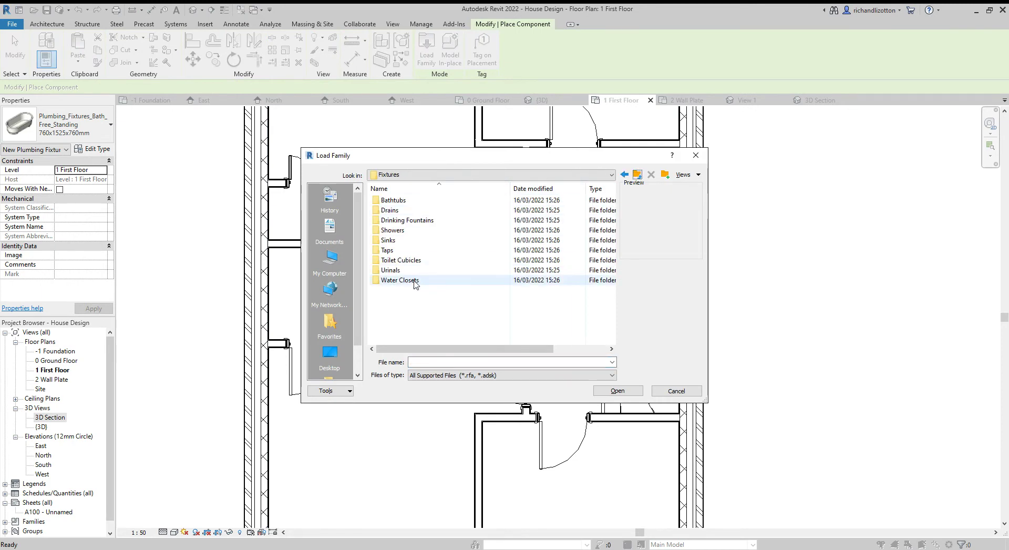
pyautogui.doubleClick(415, 283)
pyautogui.click(417, 290)
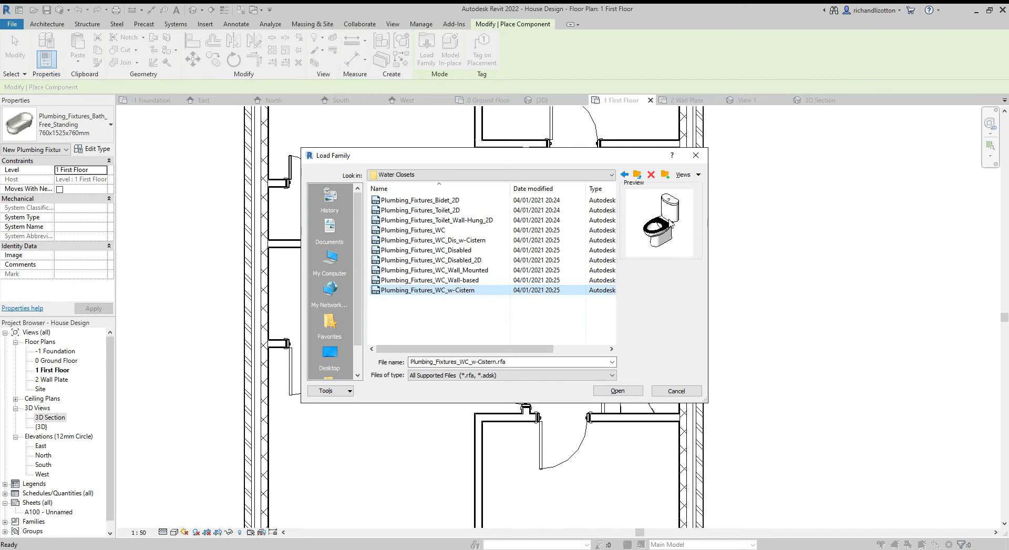
pyautogui.click(619, 392)
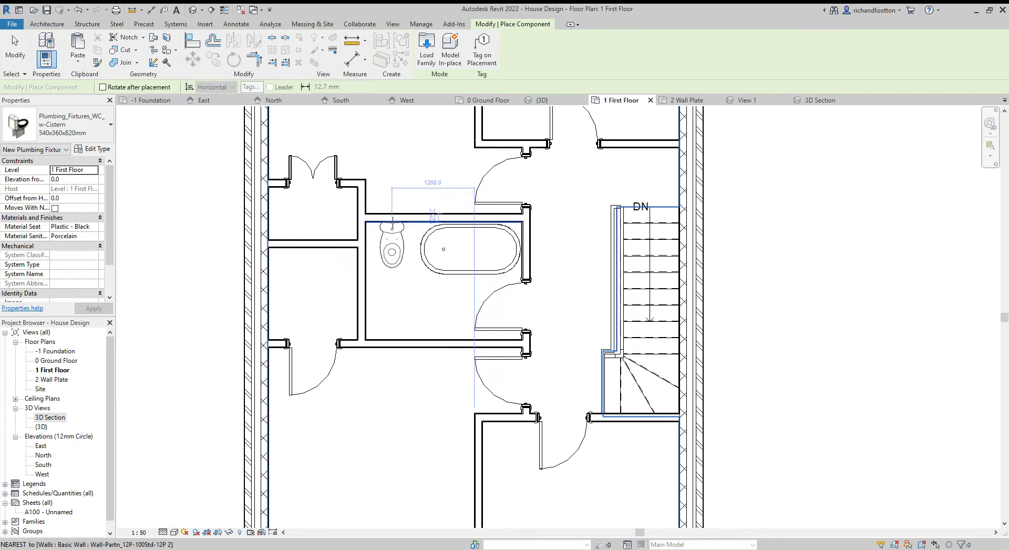
pyautogui.click(392, 227)
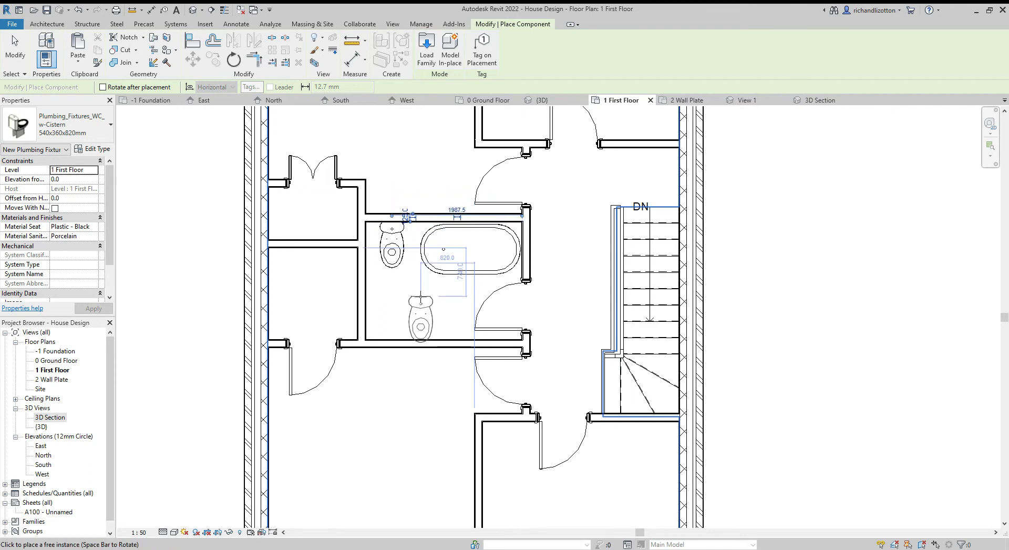
# Step: Open the Sinks library folder and preview the basin families down to Sink_Bathroom_2
pyautogui.click(427, 53)
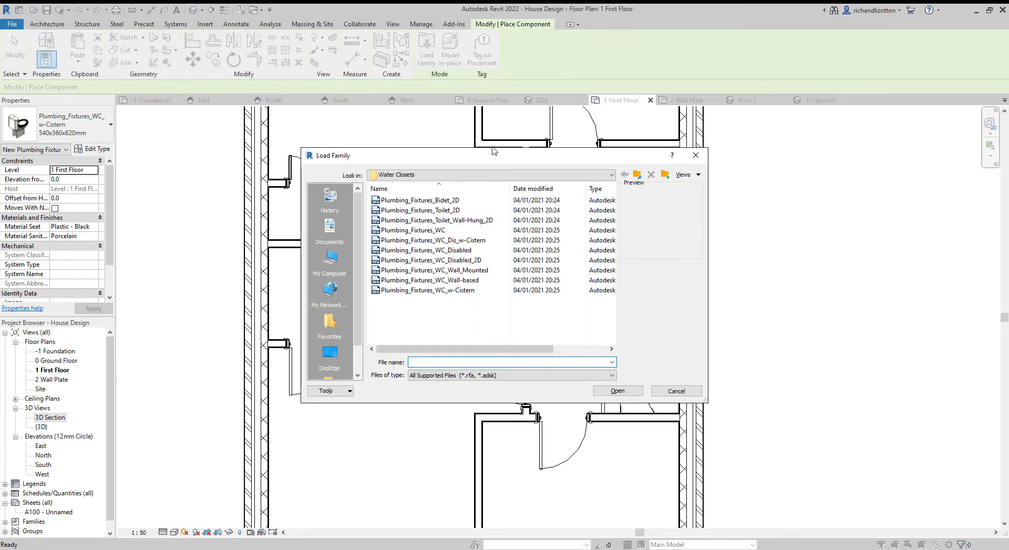
pyautogui.click(638, 175)
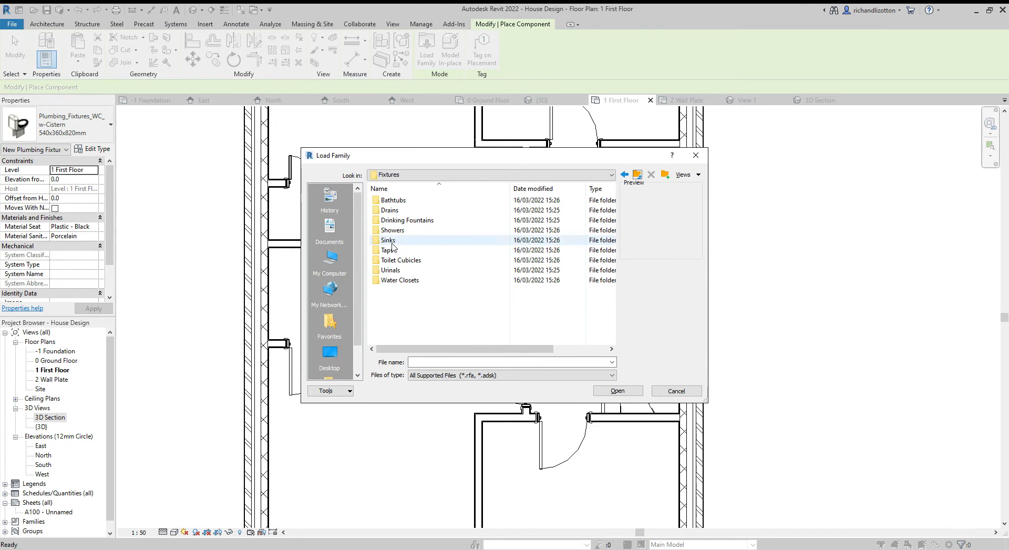
pyautogui.doubleClick(391, 243)
pyautogui.click(459, 202)
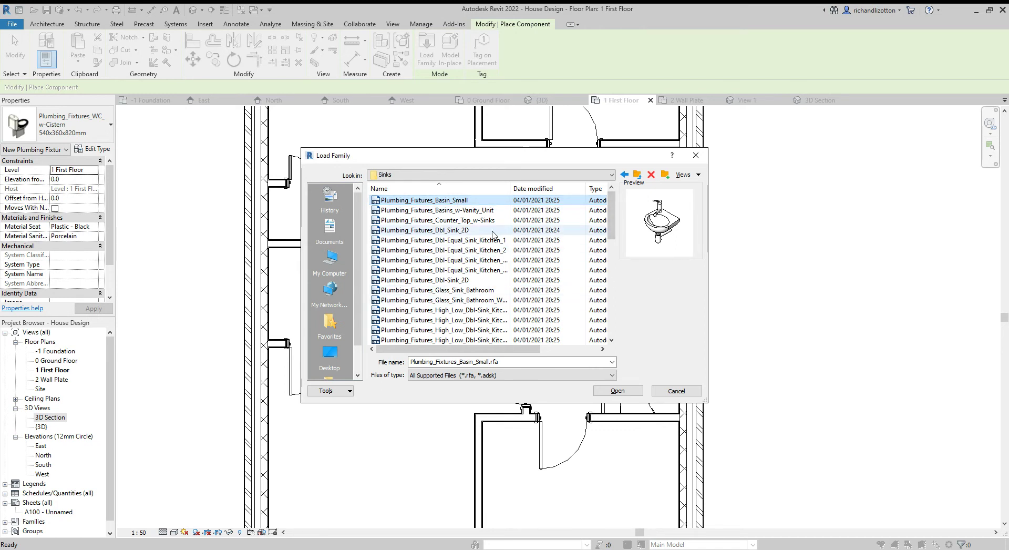
pyautogui.click(434, 211)
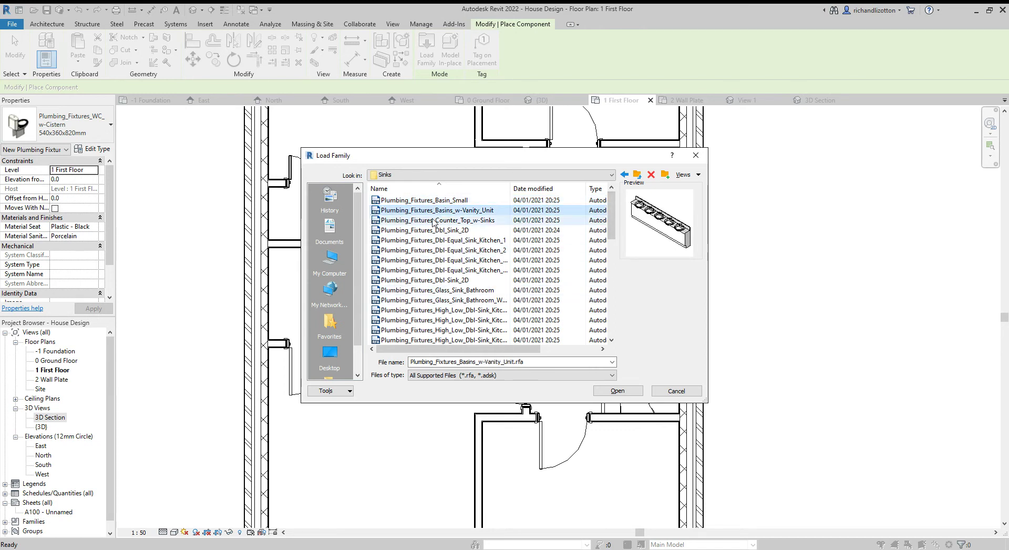
pyautogui.click(433, 221)
pyautogui.press('Down')
pyautogui.press('Down')
pyautogui.press('Down')
pyautogui.press('Down')
pyautogui.press('Down')
pyautogui.press('Down')
pyautogui.press('Down')
pyautogui.press('Down')
pyautogui.press('Down')
pyautogui.press('Down')
pyautogui.press('Down')
pyautogui.press('Down')
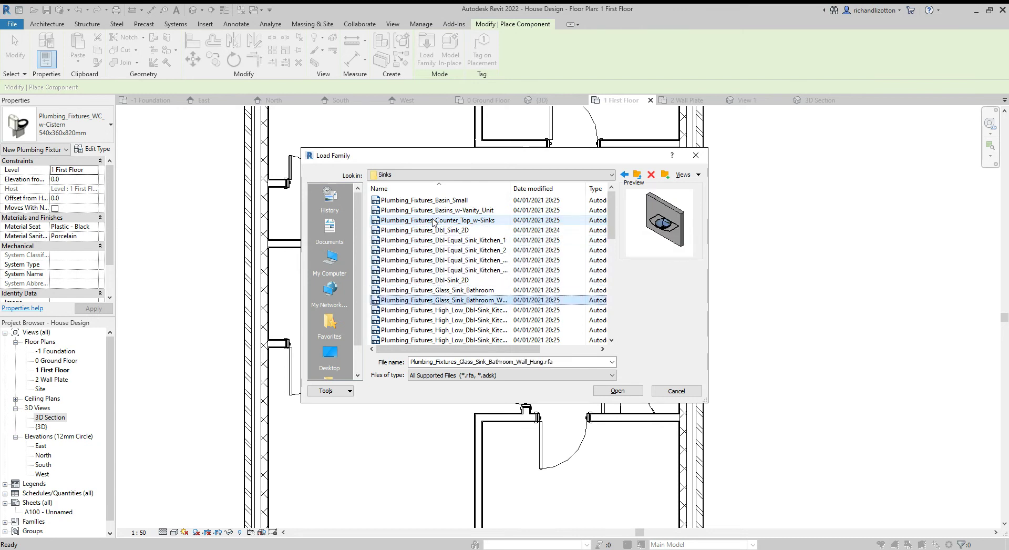
pyautogui.press('Down')
pyautogui.press('Down')
pyautogui.press('Down')
pyautogui.press('Down')
pyautogui.press('Down')
pyautogui.press('Down')
pyautogui.press('Down')
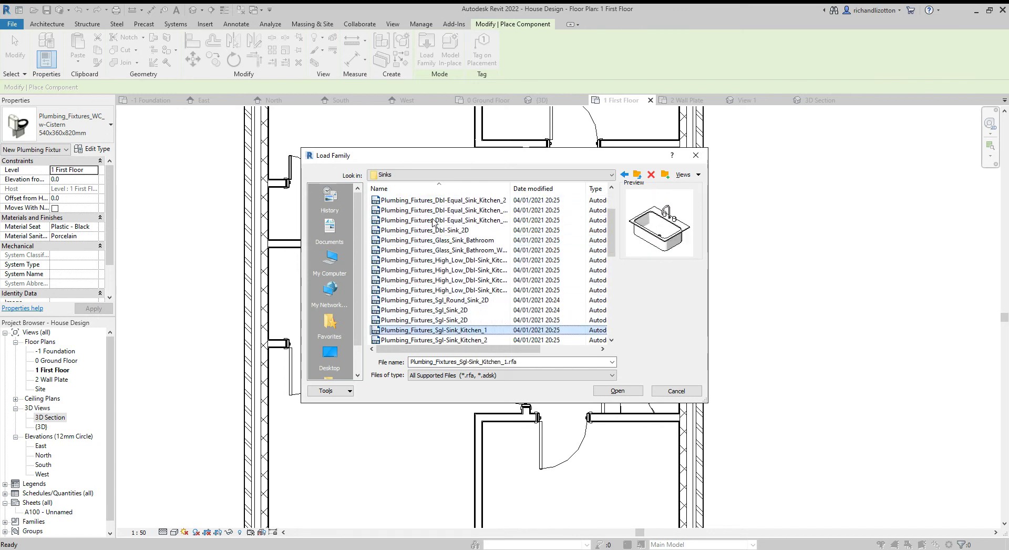
pyautogui.press('Down')
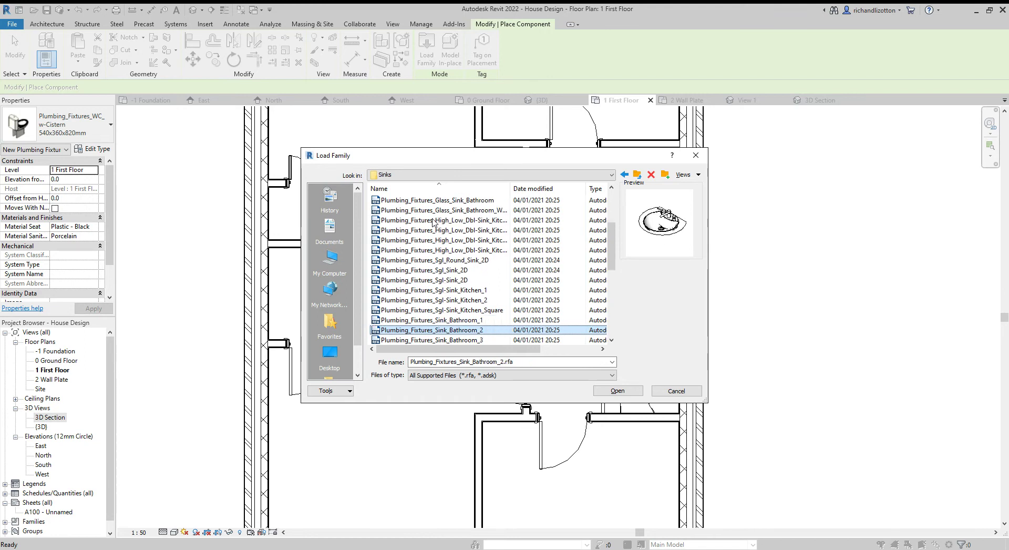
pyautogui.press('Down')
pyautogui.press('Up')
pyautogui.press('Up')
pyautogui.press('Down')
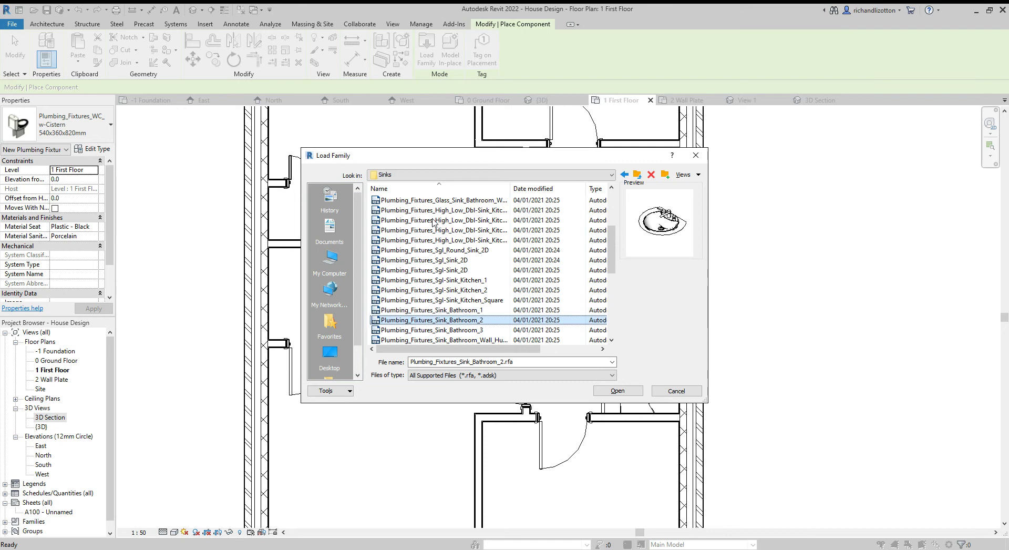
pyautogui.press('Up')
pyautogui.press('Down')
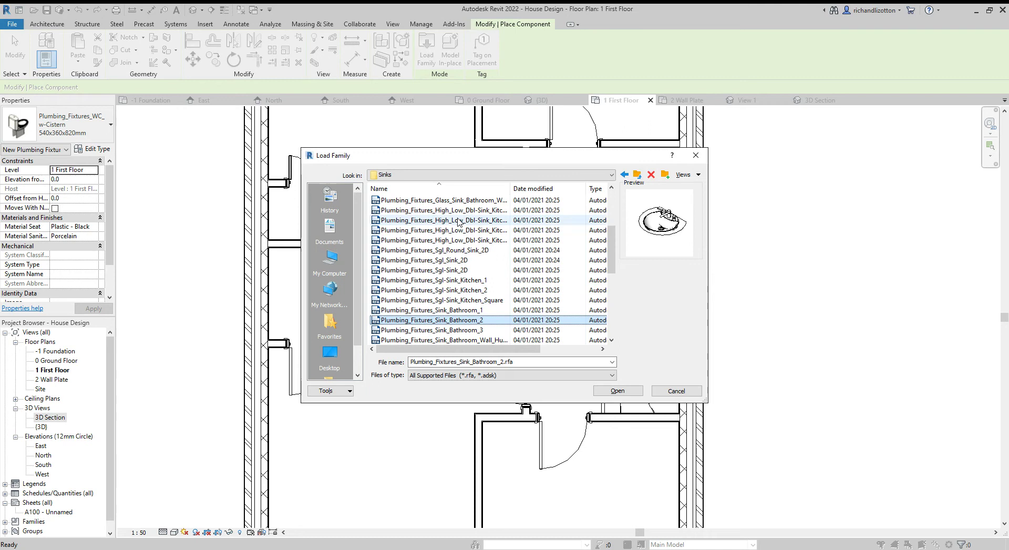
# Step: Compare the remaining sink families, then load Plumbing_Fixtures_Sink_Bathroom_2
pyautogui.moveTo(614, 268); pyautogui.dragTo(613, 299)
pyautogui.click(480, 250)
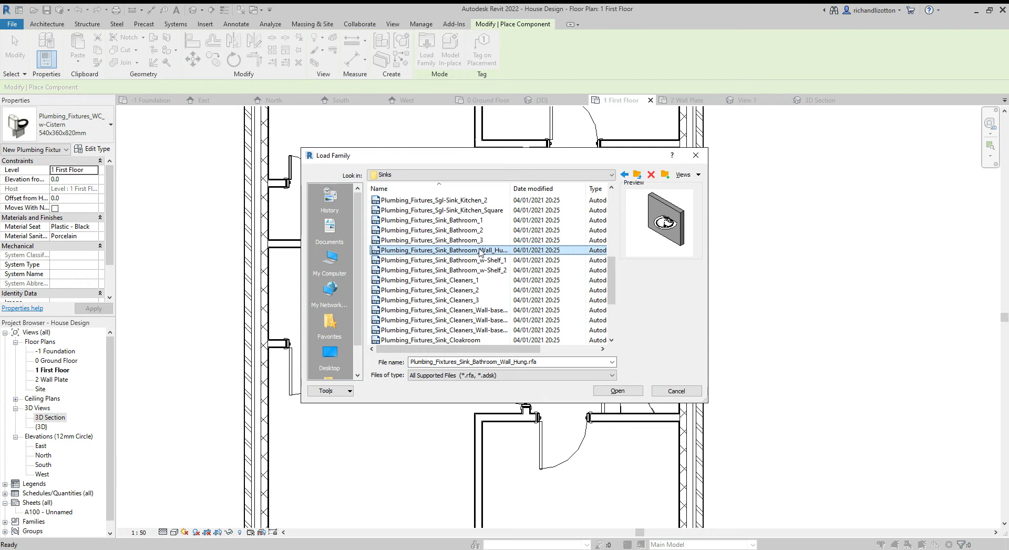
pyautogui.click(479, 262)
pyautogui.press('Down')
pyautogui.press('Down')
pyautogui.press('Down')
pyautogui.press('Down')
pyautogui.press('Down')
pyautogui.press('Down')
pyautogui.press('Down')
pyautogui.press('Down')
pyautogui.press('Down')
pyautogui.press('Down')
pyautogui.press('Down')
pyautogui.press('Up')
pyautogui.press('Up')
pyautogui.press('Up')
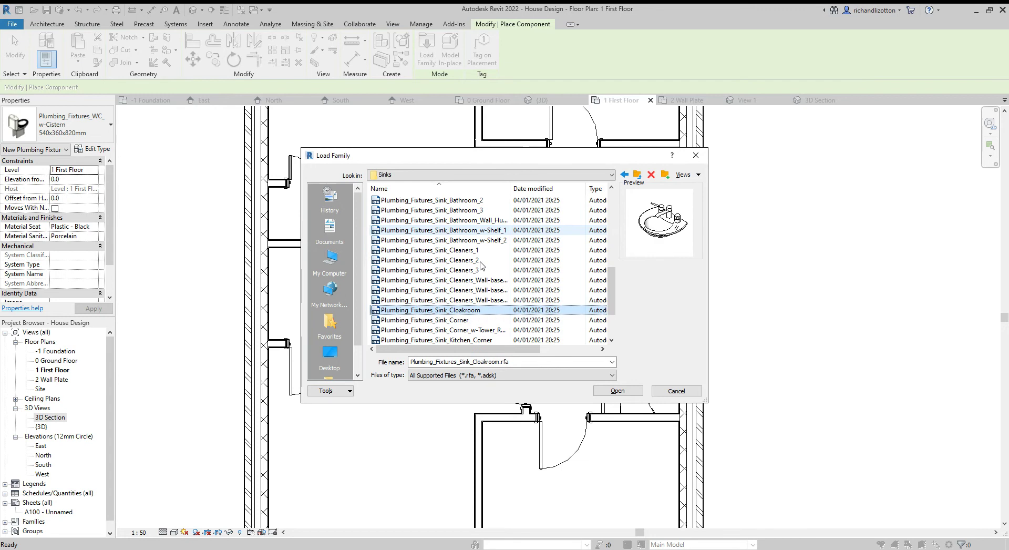
pyautogui.press('Down')
pyautogui.press('Down')
pyautogui.press('Down')
pyautogui.press('Down')
pyautogui.press('Down')
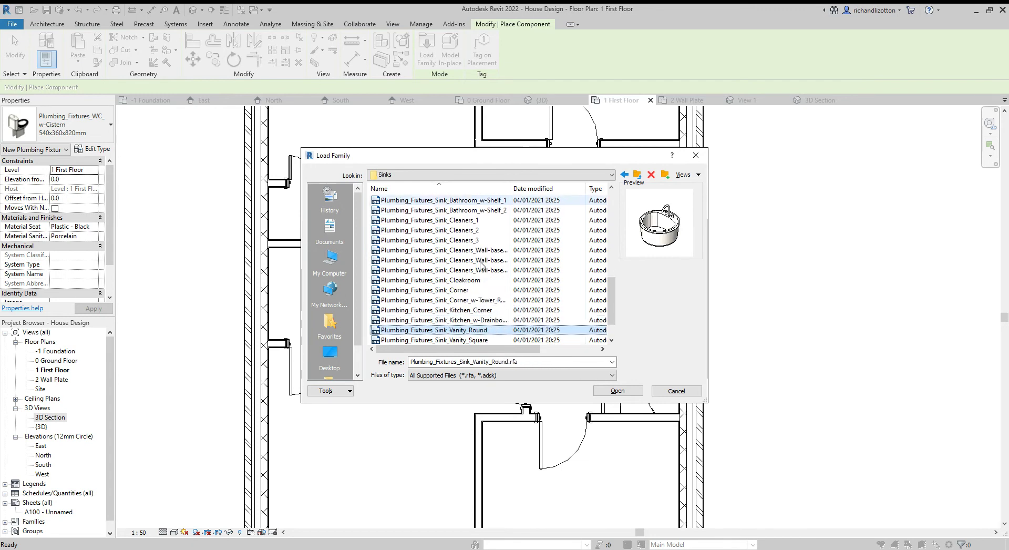
pyautogui.press('Down')
pyautogui.press('Down')
pyautogui.press('Up')
pyautogui.press('Up')
pyautogui.press('Up')
pyautogui.press('Up')
pyautogui.press('Up')
pyautogui.press('Up')
pyautogui.press('Up')
pyautogui.press('Up')
pyautogui.press('Up')
pyautogui.press('Up')
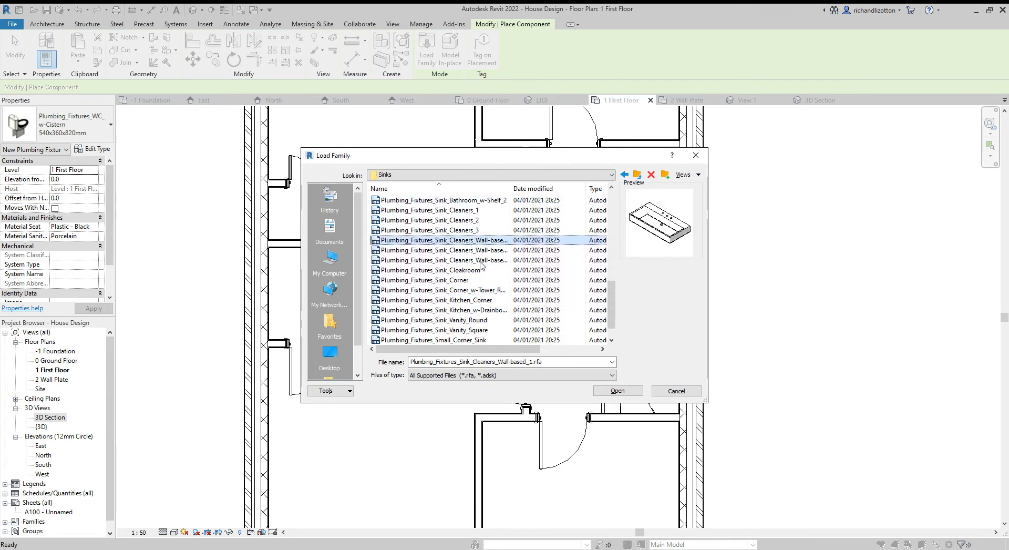
pyautogui.press('Up')
pyautogui.press('Up')
pyautogui.press('Up')
pyautogui.press('Up')
pyautogui.press('Up')
pyautogui.press('Up')
pyautogui.press('Up')
pyautogui.press('Up')
pyautogui.press('Up')
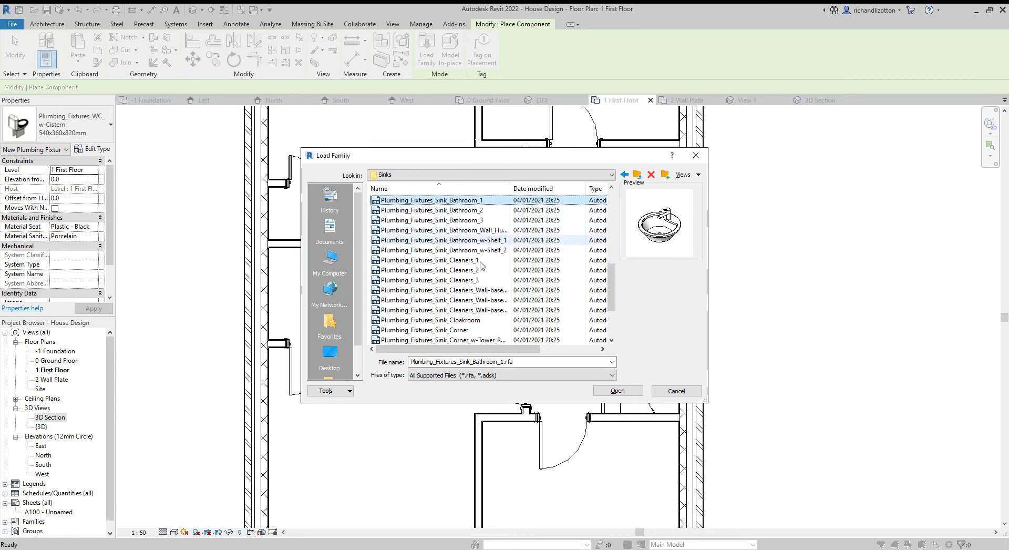
pyautogui.press('Down')
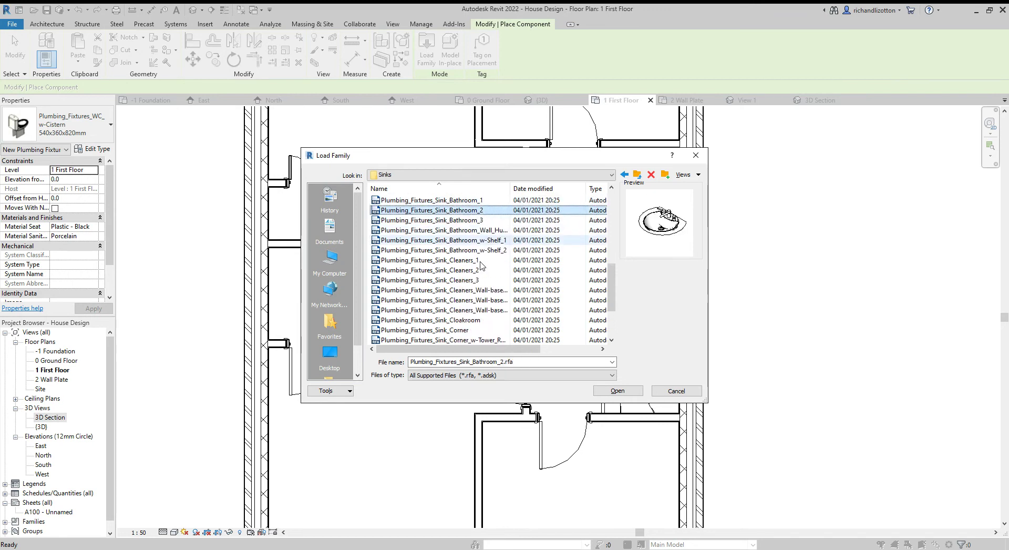
pyautogui.click(618, 392)
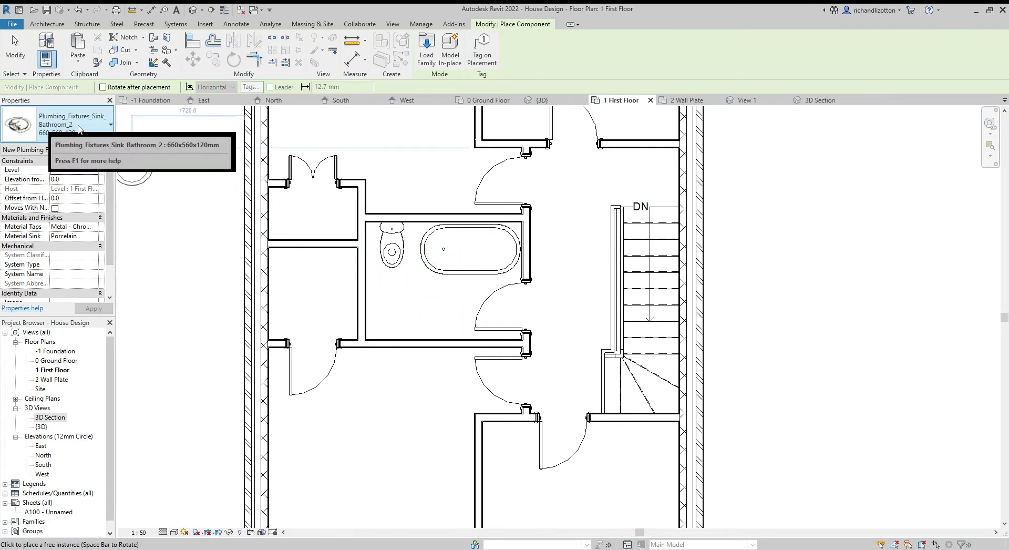
# Step: Keep the 660x560x120mm sink type and fix the basin onto the bathroom's lower wall
pyautogui.click(103, 132)
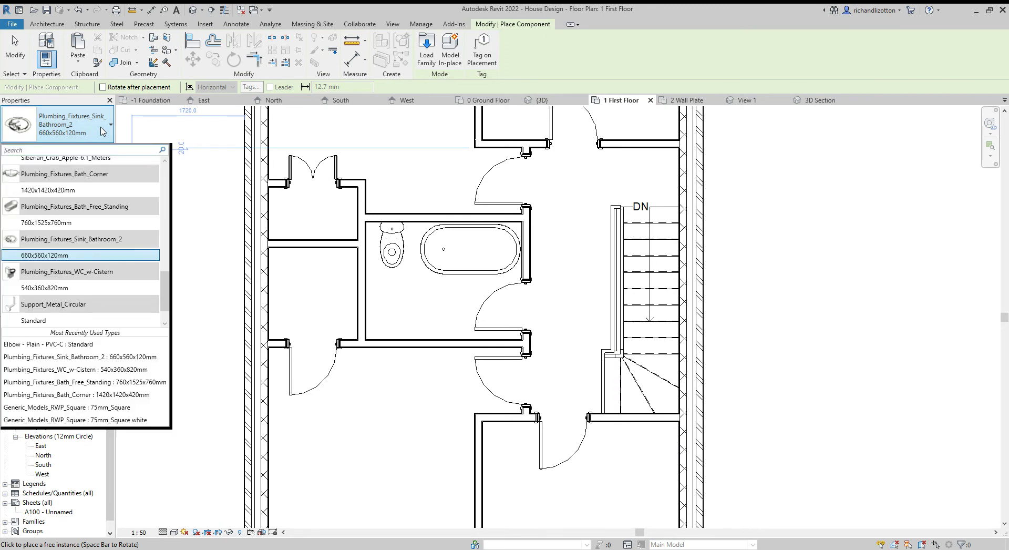
pyautogui.click(103, 132)
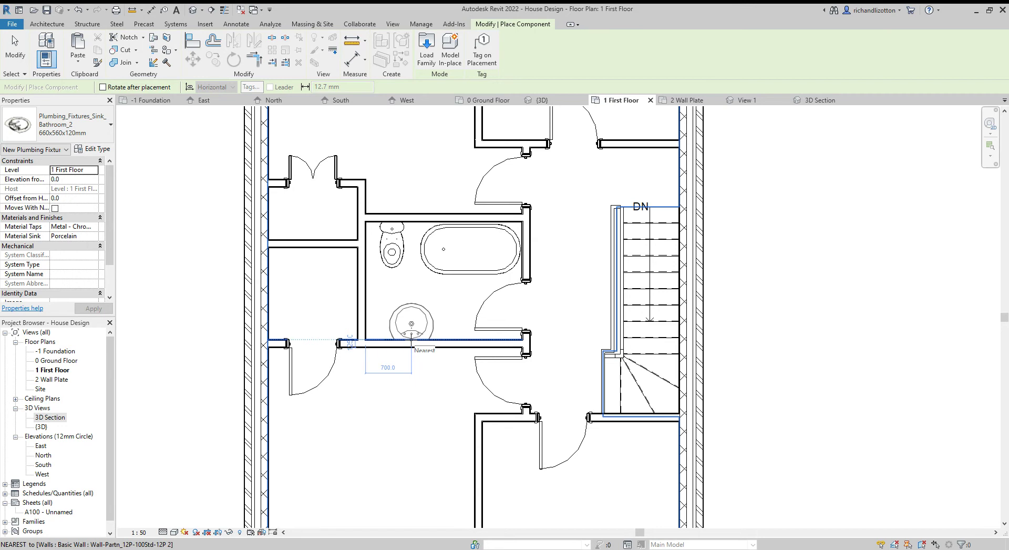
pyautogui.click(412, 341)
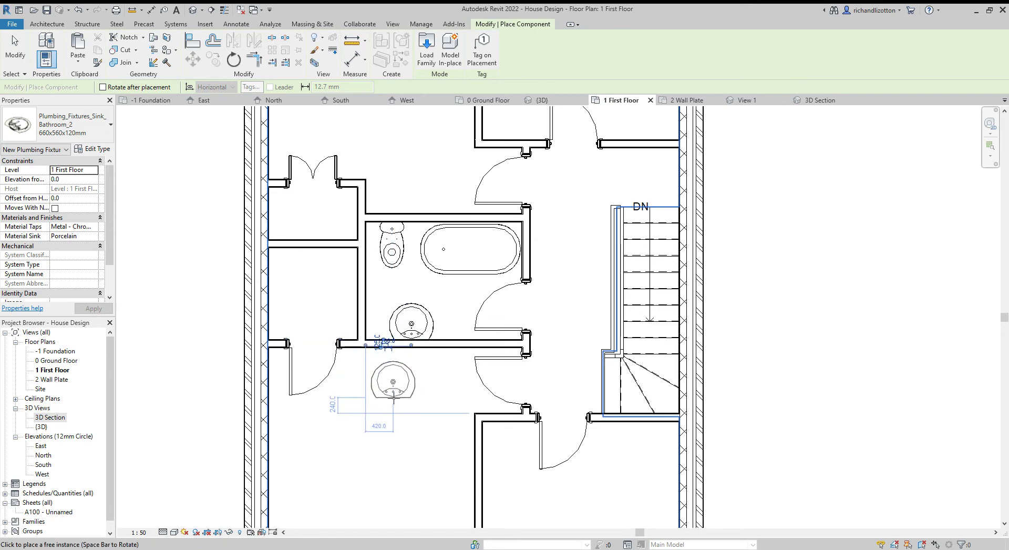
pyautogui.press('Escape')
pyautogui.press('Escape')
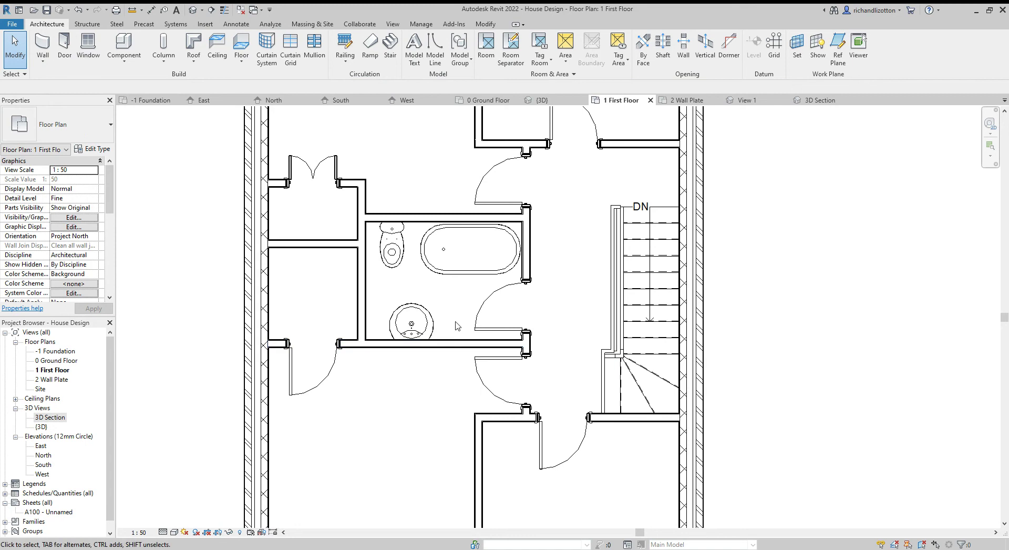
# Step: Switch to the 3D Section view, orbit into the bathroom, and select the new basin
pyautogui.click(541, 100)
pyautogui.click(823, 101)
pyautogui.scroll(5, 479, 318)
pyautogui.keyDown('shift'); pyautogui.moveTo(479, 318); pyautogui.dragTo(694, 314, button='middle'); pyautogui.keyUp('shift')
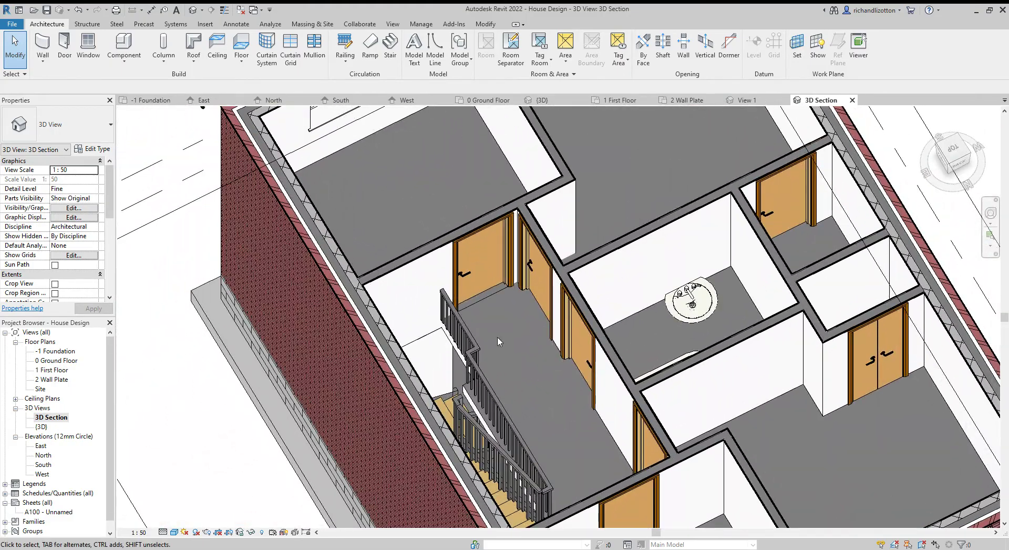
pyautogui.click(708, 314)
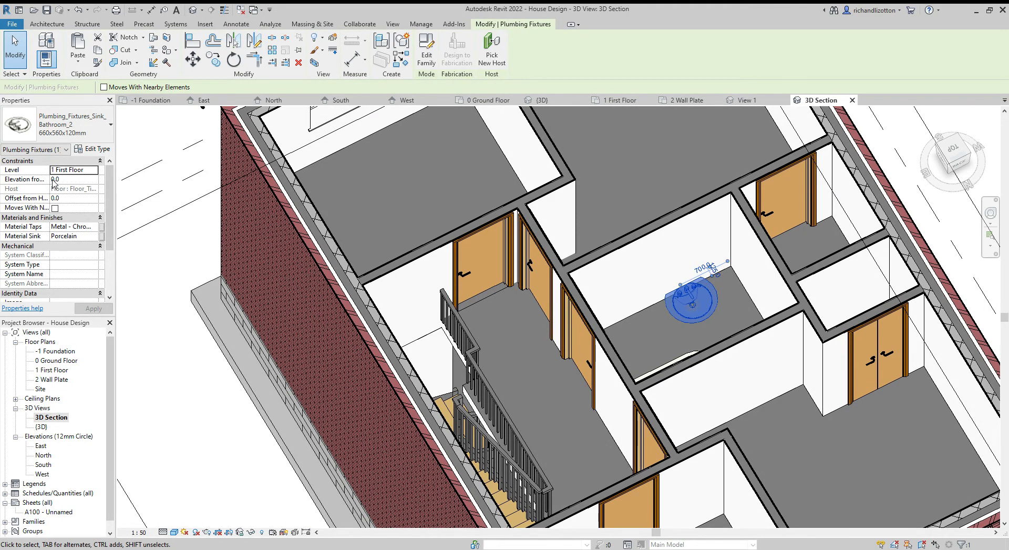
# Step: Set the basin's Elevation from Level to 800 and check the raised basin in 3D
pyautogui.click(54, 180)
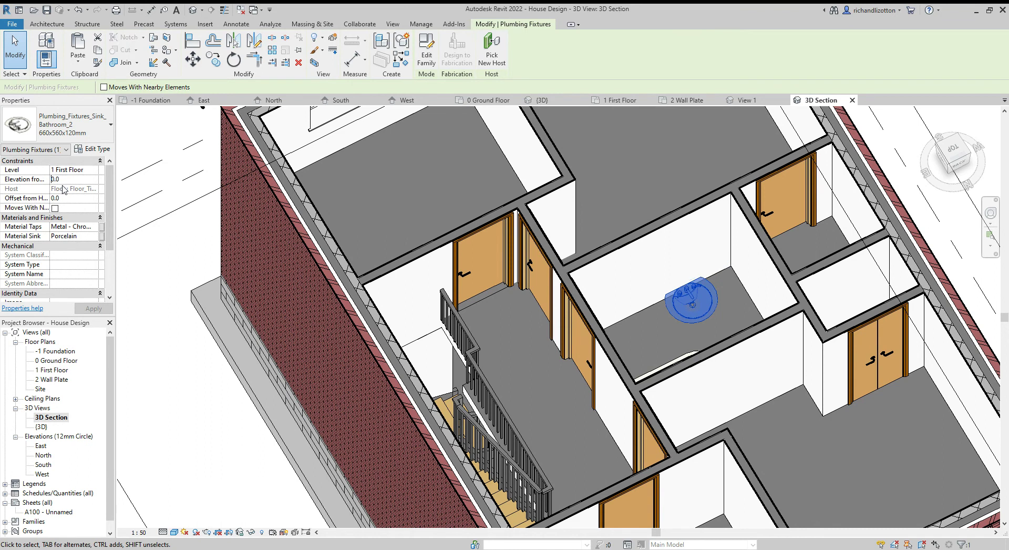
pyautogui.write('800')
pyautogui.click(100, 308)
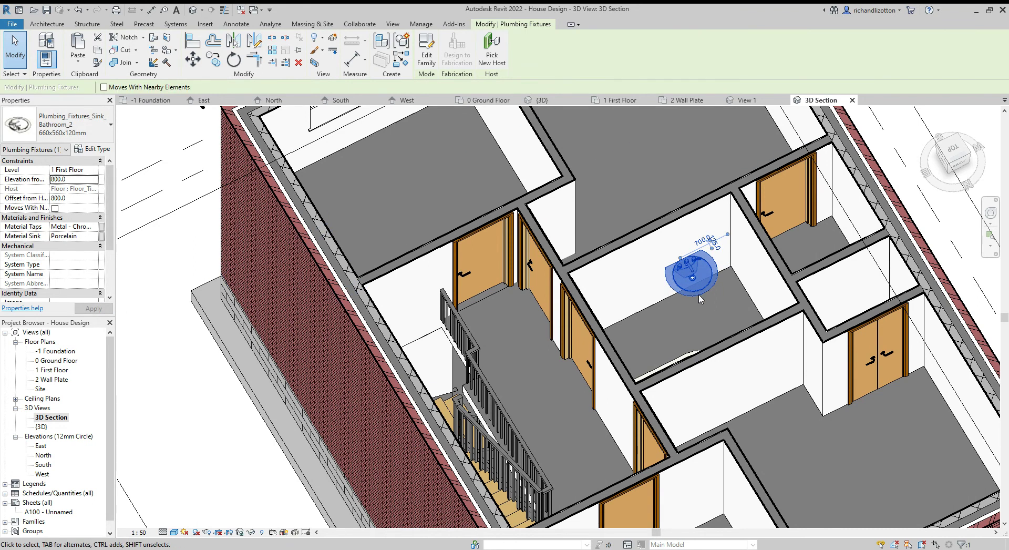
pyautogui.keyDown('shift'); pyautogui.moveTo(699, 298); pyautogui.dragTo(743, 221, button='middle'); pyautogui.keyUp('shift')
pyautogui.click(179, 256)
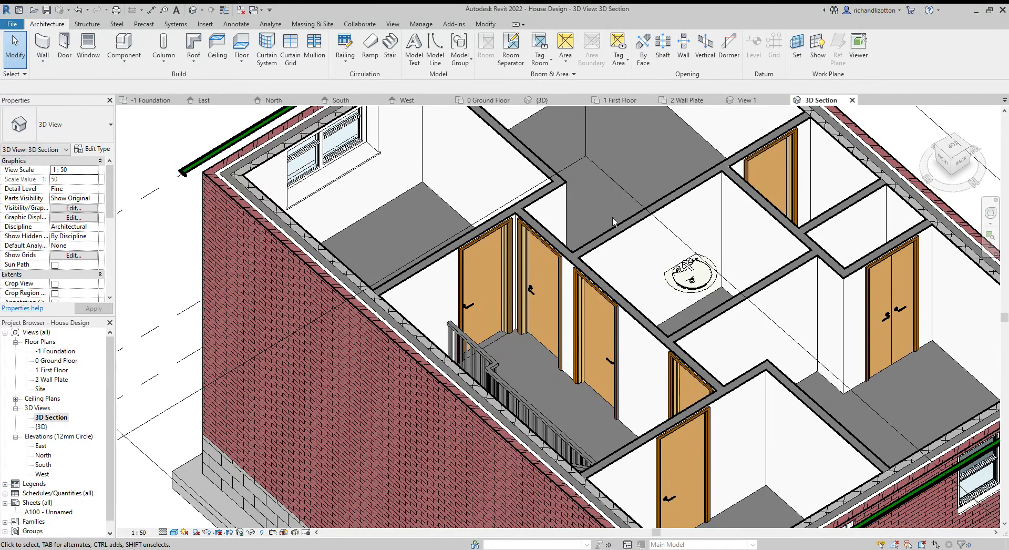
# Step: On the 1 First Floor plan, load the Plumbing_Fixtures_Mirror family from the Fittings library folder
pyautogui.click(620, 100)
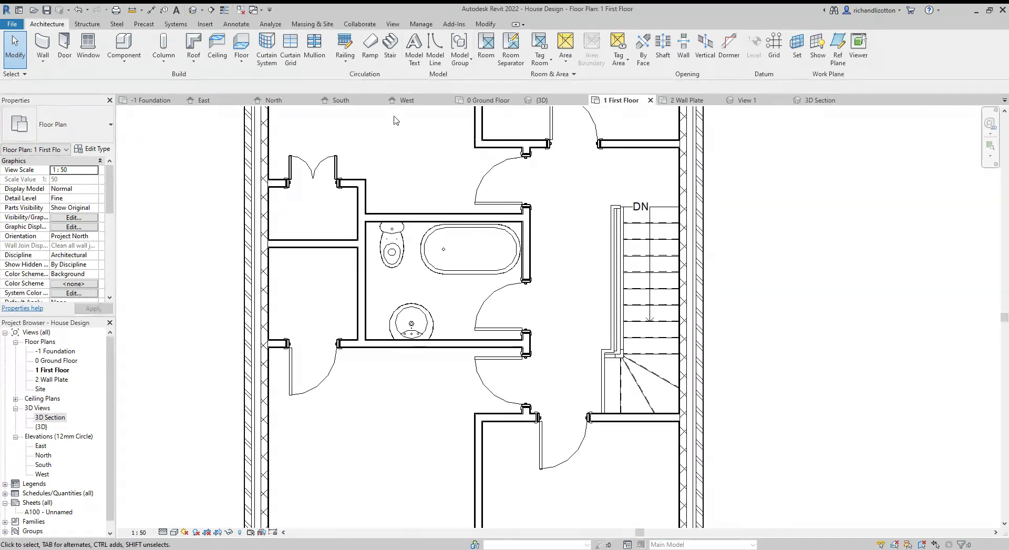
pyautogui.click(125, 46)
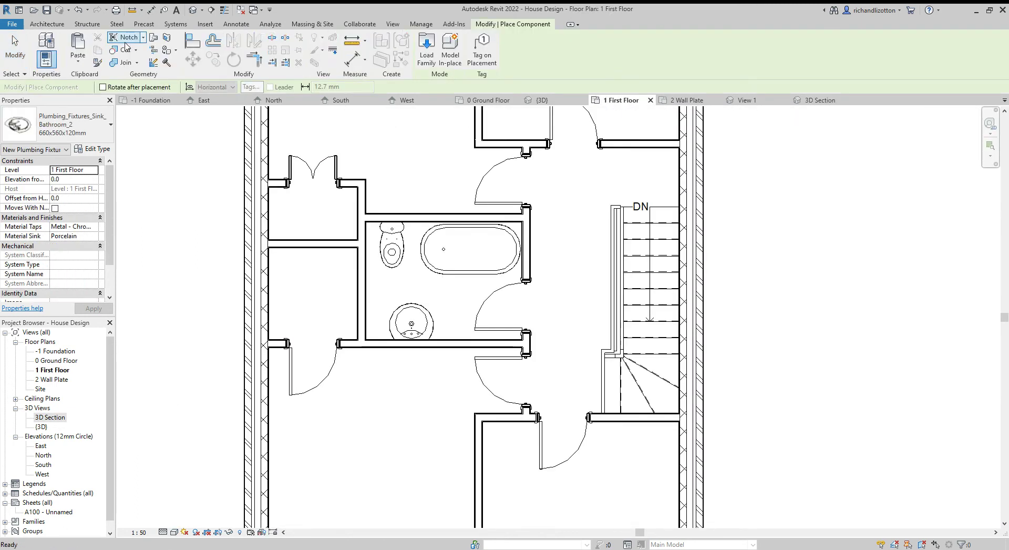
pyautogui.click(426, 50)
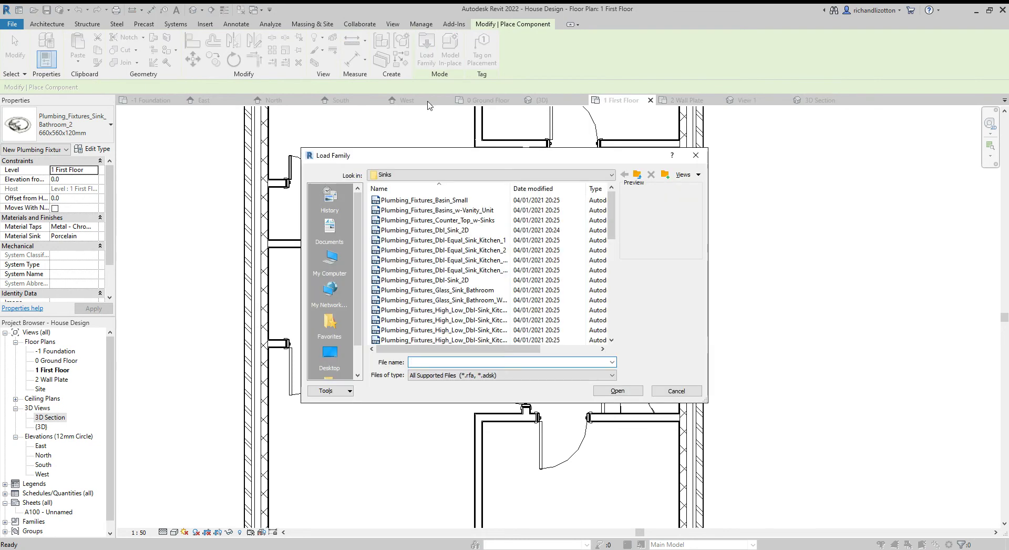
pyautogui.click(637, 175)
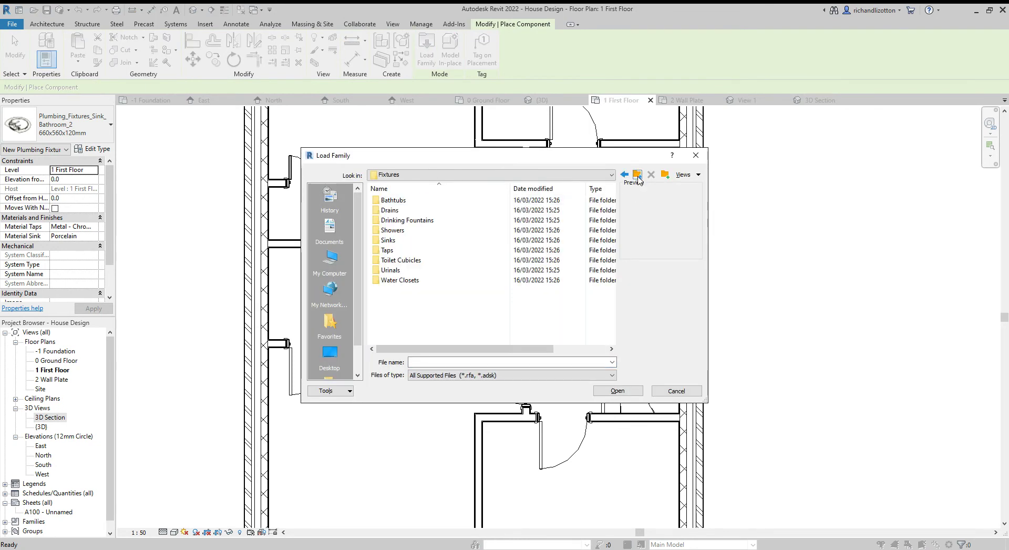
pyautogui.click(637, 175)
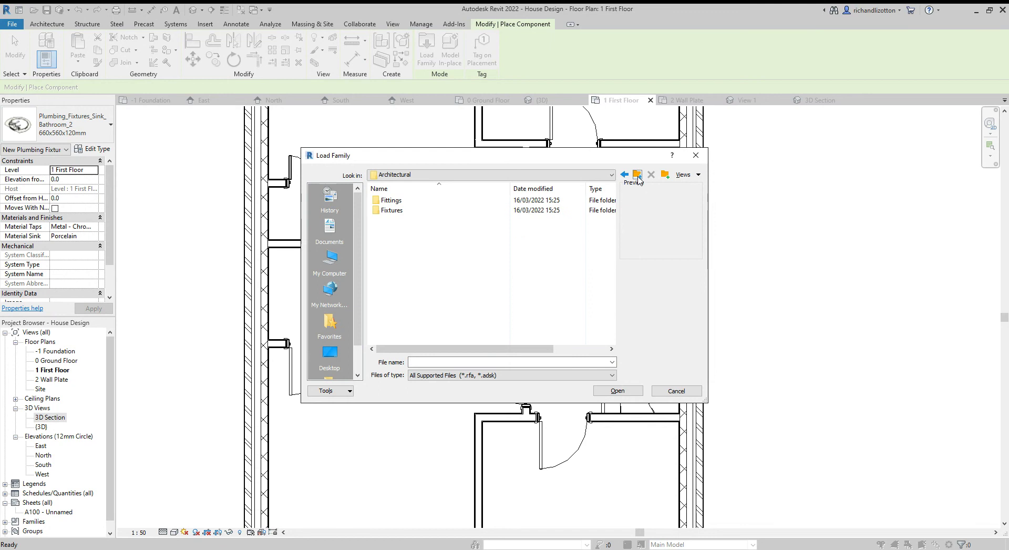
pyautogui.doubleClick(405, 202)
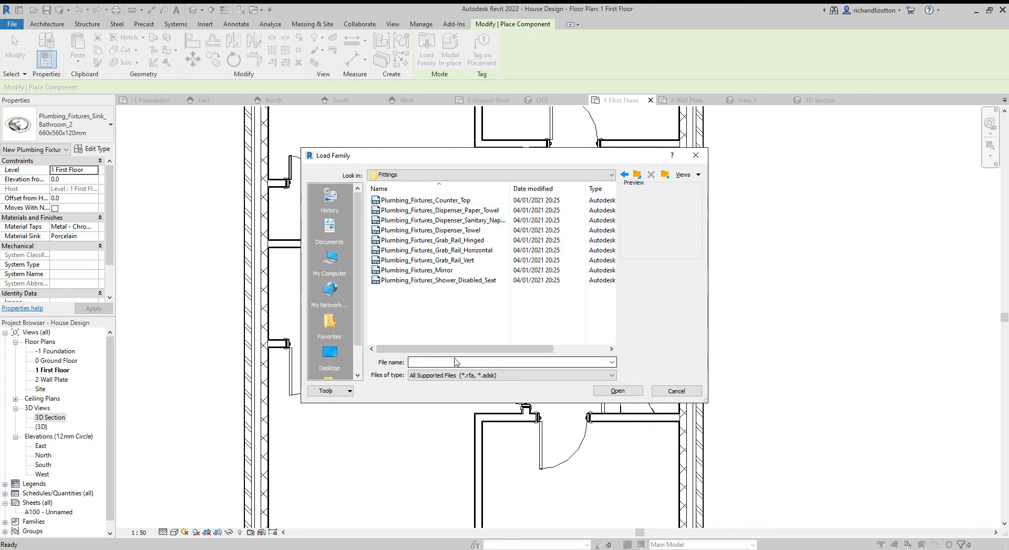
pyautogui.click(419, 270)
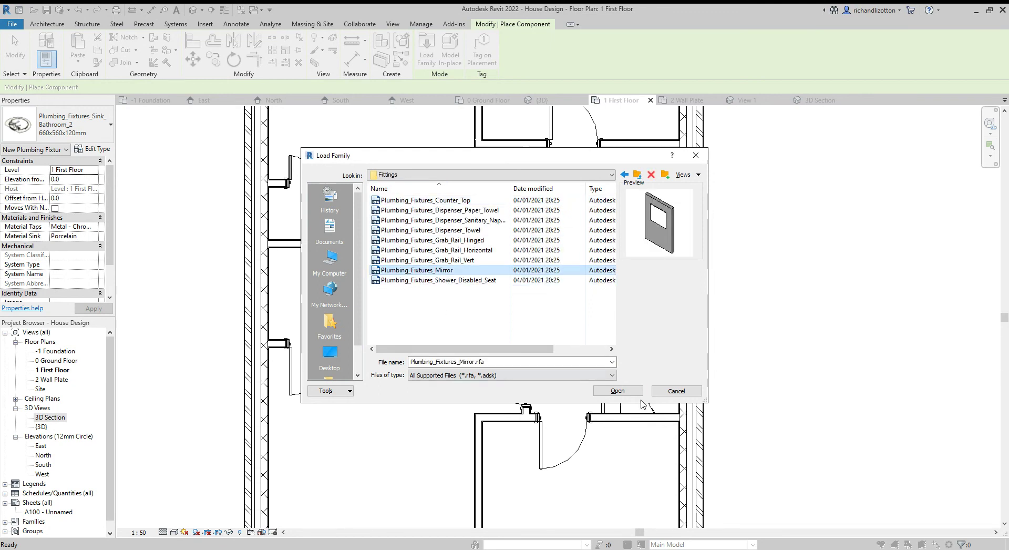
pyautogui.click(625, 392)
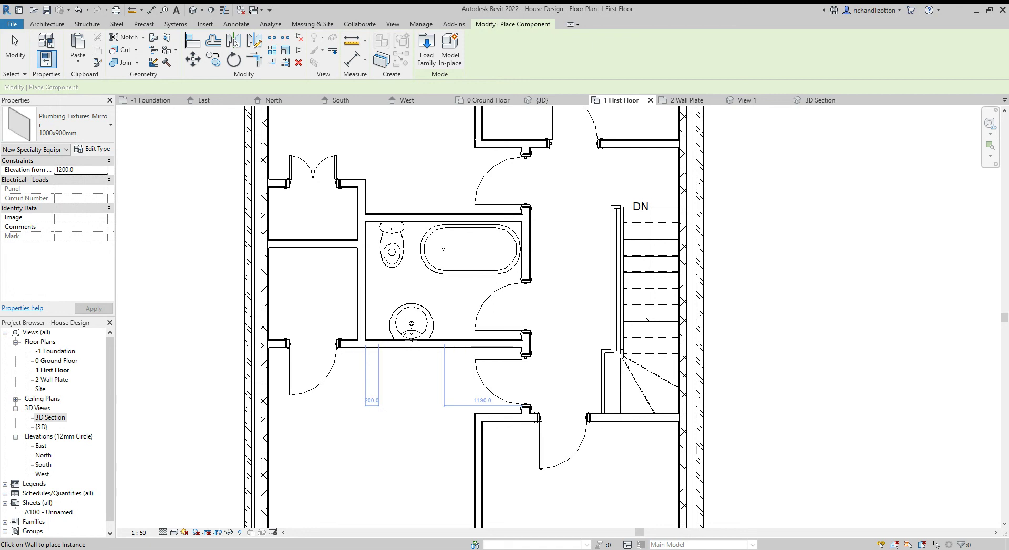
# Step: Place the mirror on the wall behind the basin, dismiss the visibility warning, and view the 3D Section
pyautogui.click(411, 340)
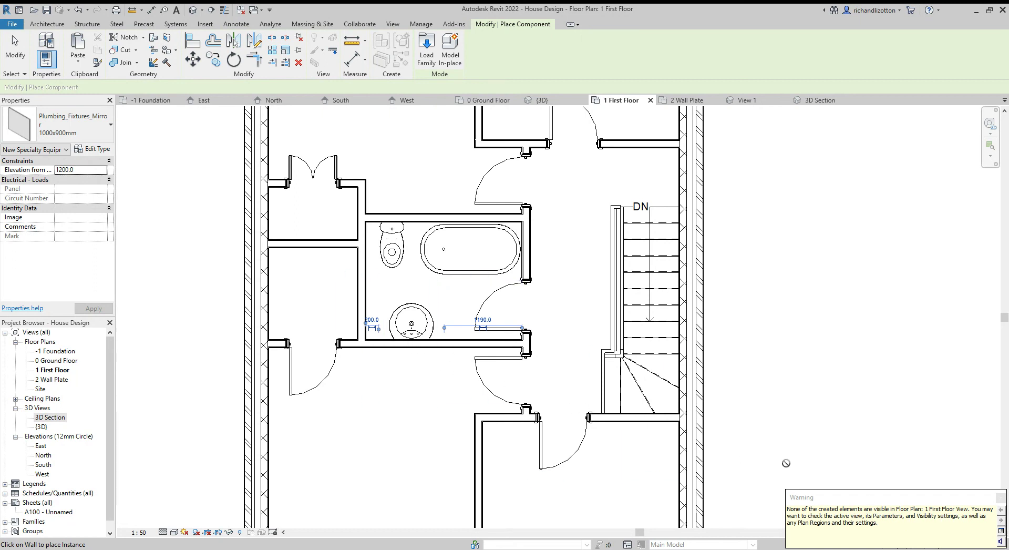
pyautogui.click(1001, 498)
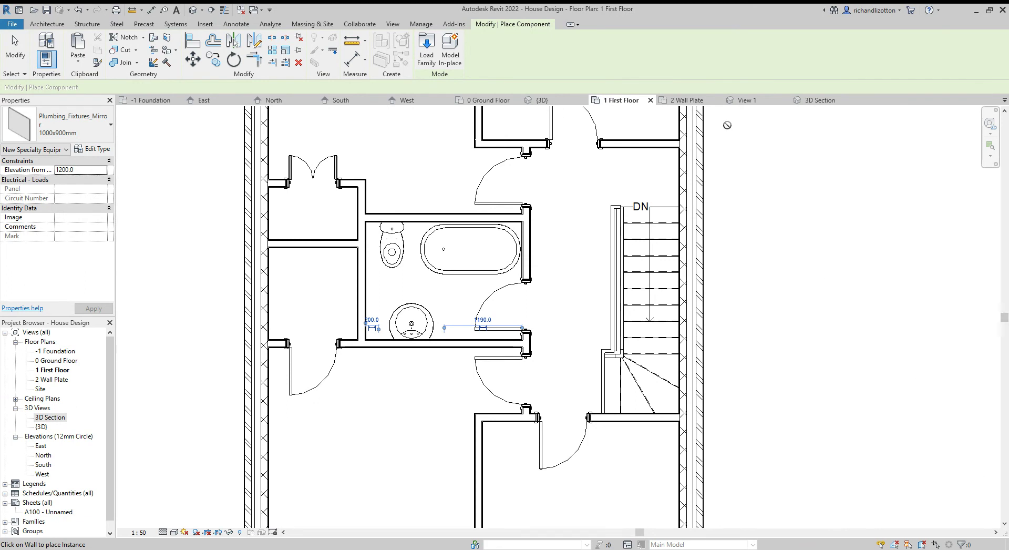
pyautogui.click(821, 100)
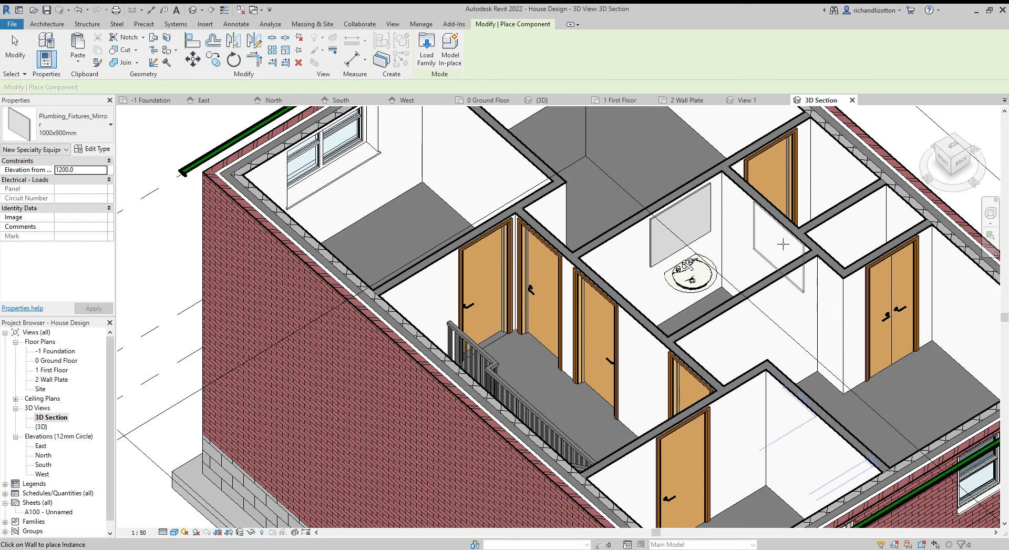
# Step: End mirror placement and orbit the 3D Section to an oblique view of the furnished bathroom
pyautogui.press('Escape')
pyautogui.press('Escape')
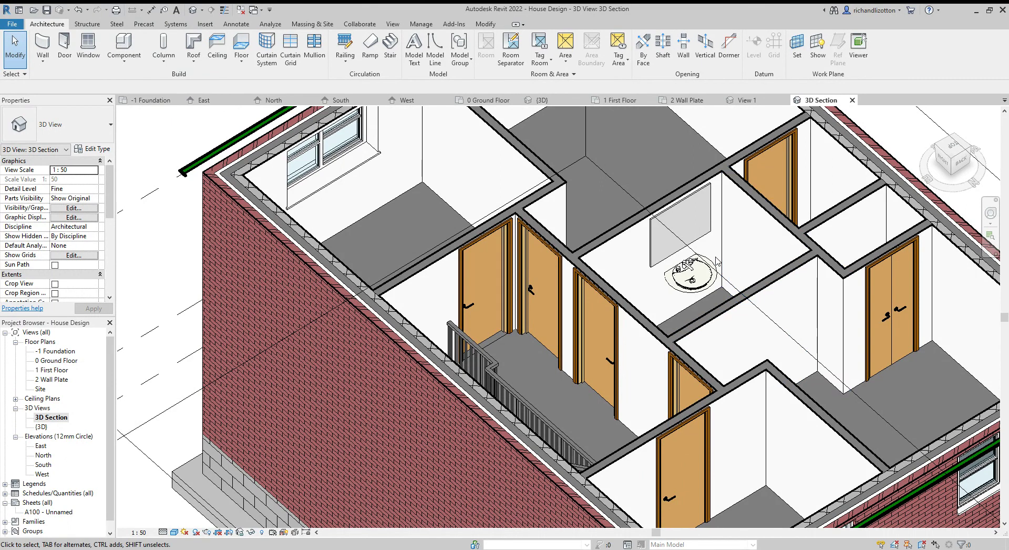
pyautogui.scroll(-5, 717, 261)
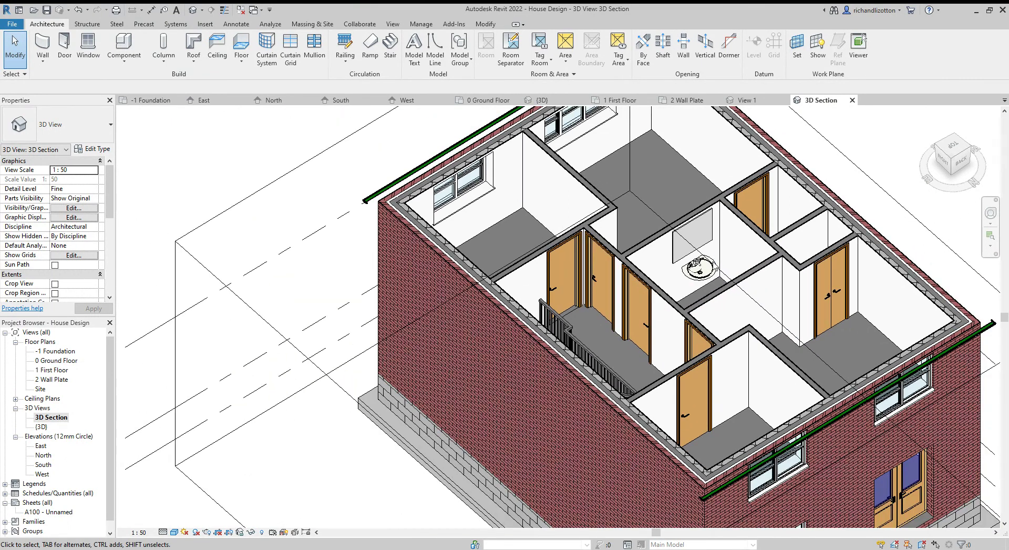
pyautogui.keyDown('shift'); pyautogui.moveTo(718, 262); pyautogui.dragTo(849, 402, button='middle'); pyautogui.keyUp('shift')
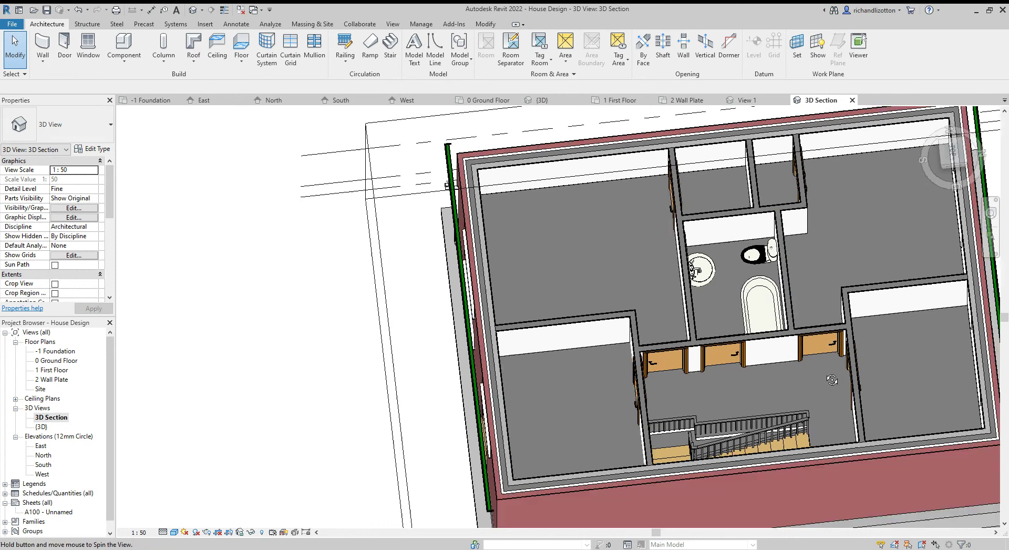
pyautogui.keyDown('shift'); pyautogui.moveTo(724, 180); pyautogui.dragTo(727, 322, button='middle'); pyautogui.keyUp('shift')
pyautogui.scroll(3, 727, 323)
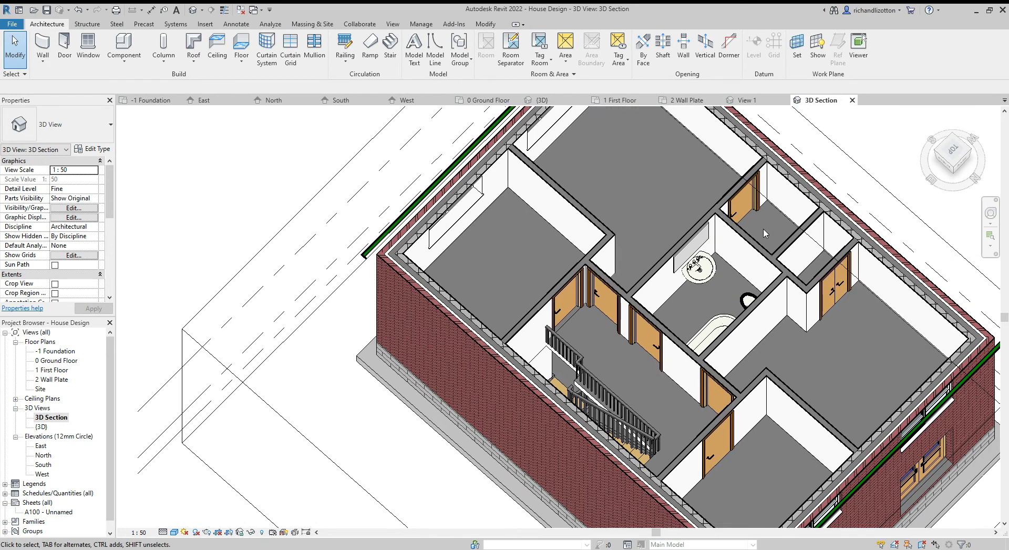